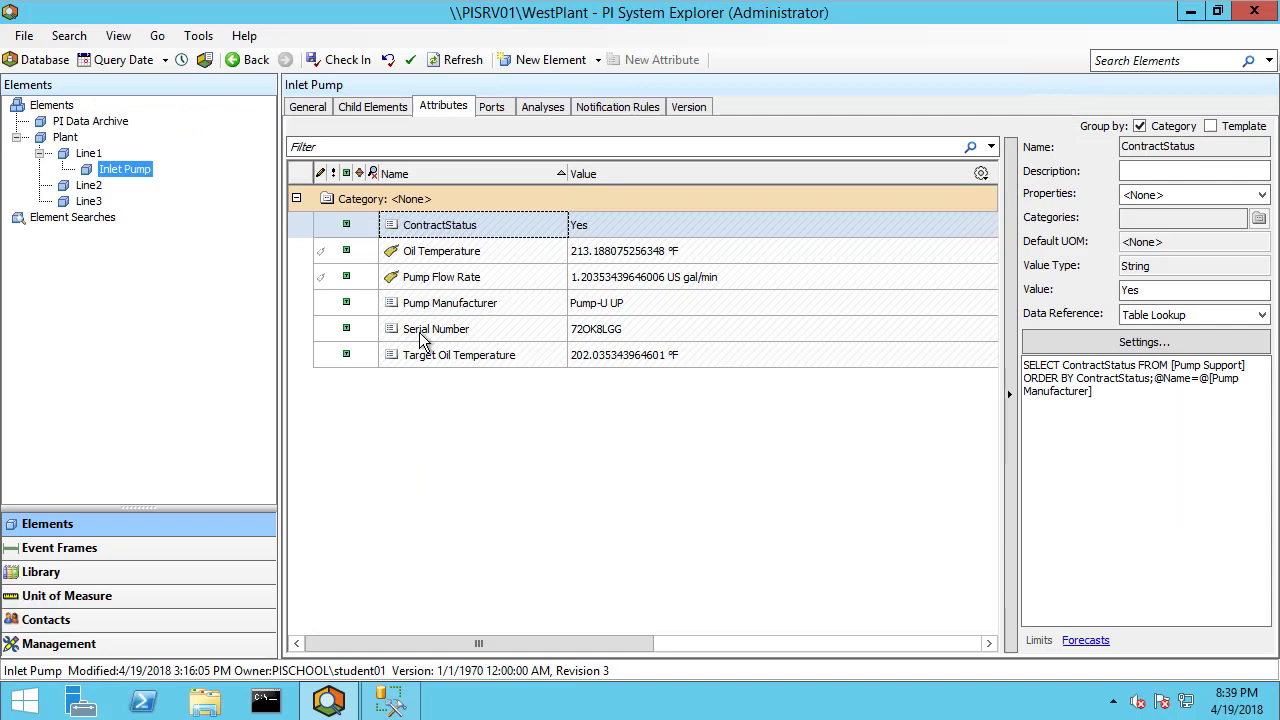
Check Serial Number's lookup settings, then list Pump Template's attribute templates in the Library.
click(424, 333)
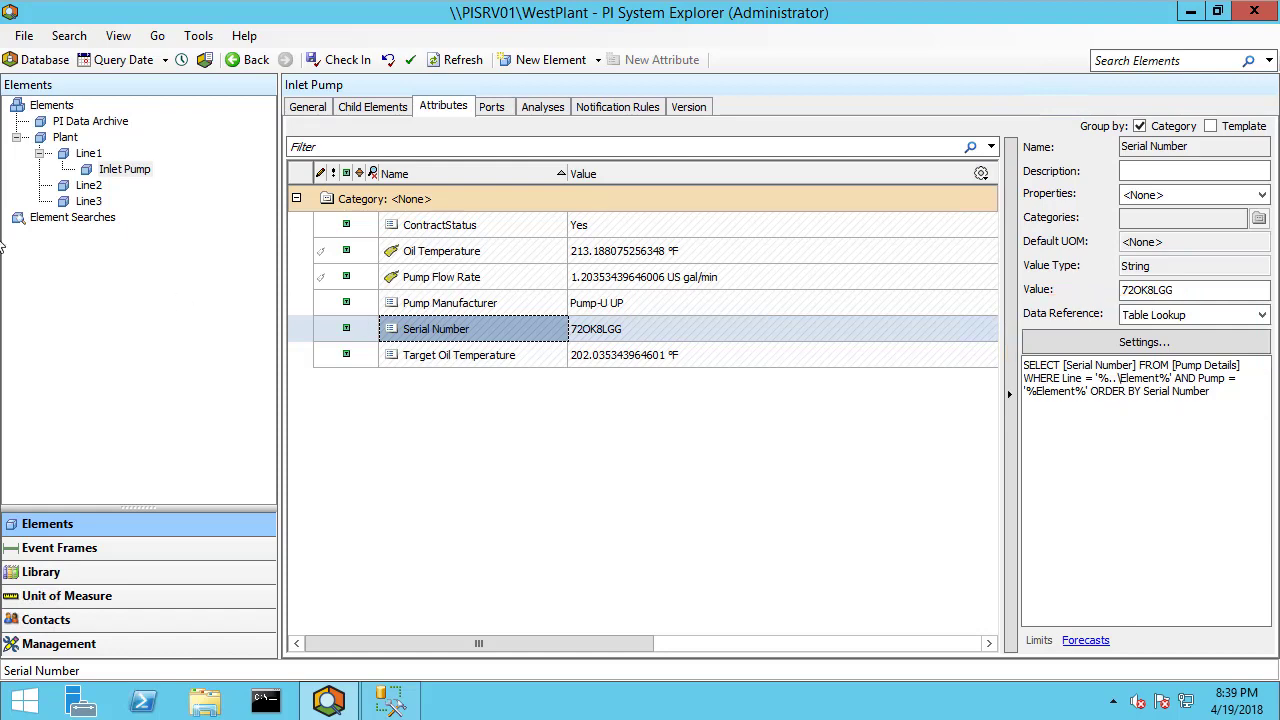
click(310, 110)
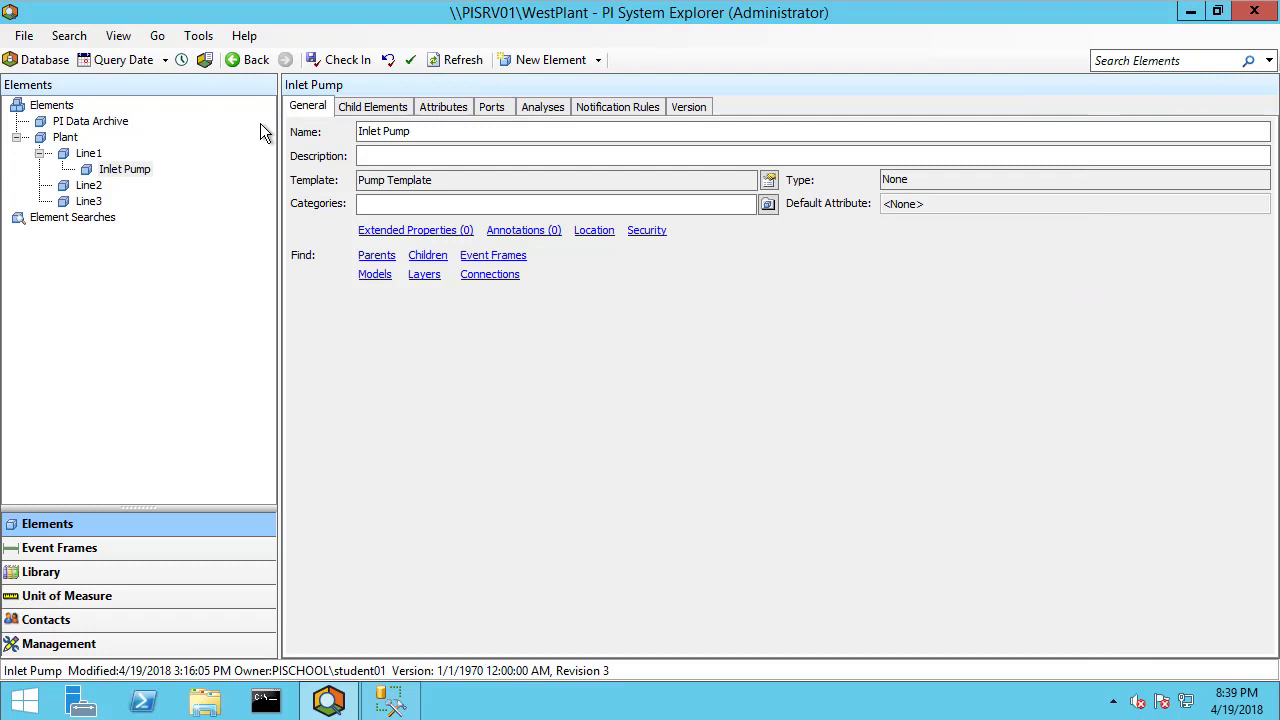
click(79, 582)
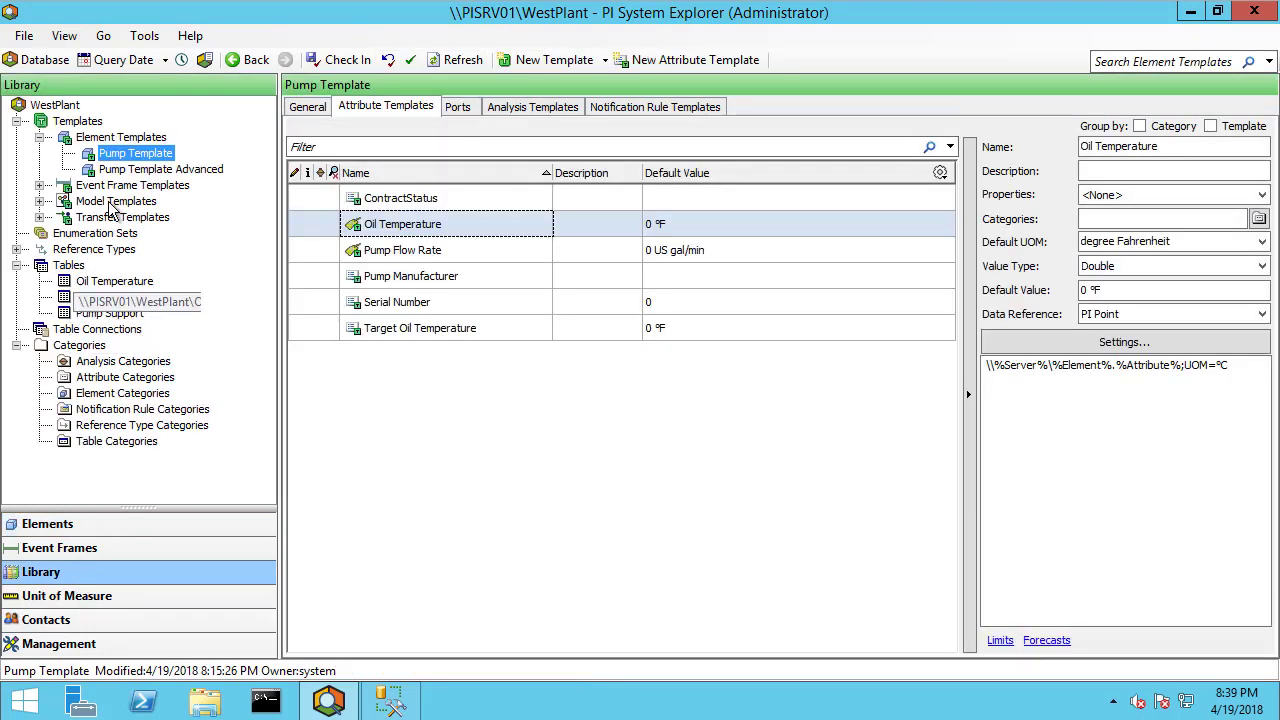
Add a child attribute template under Serial Number named 'Serial Number Right Four Characters'.
click(380, 312)
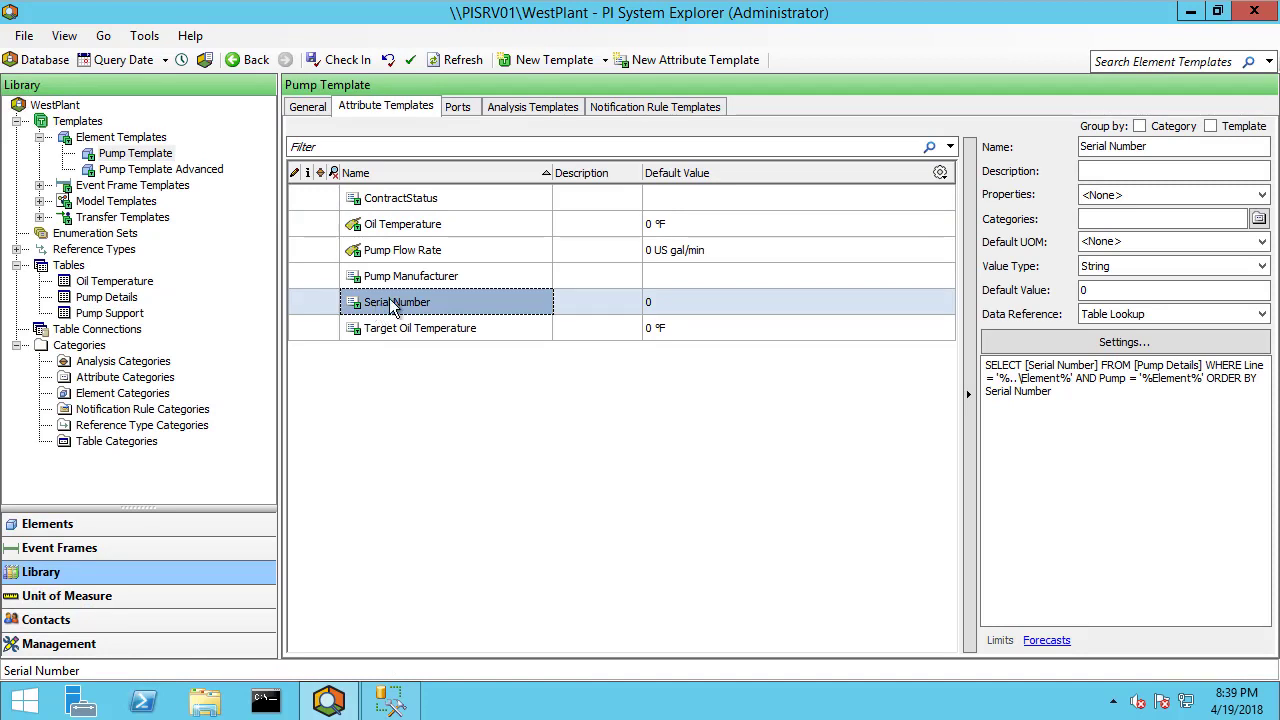
right_click(393, 307)
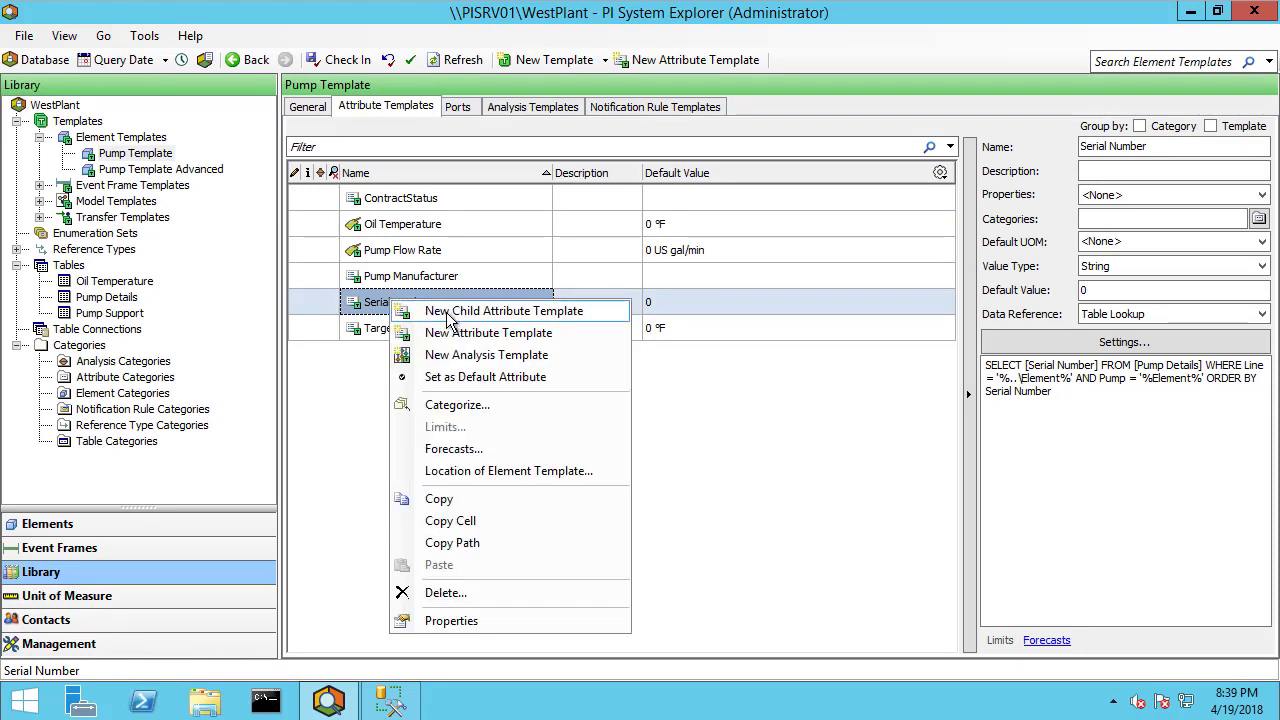
click(450, 311)
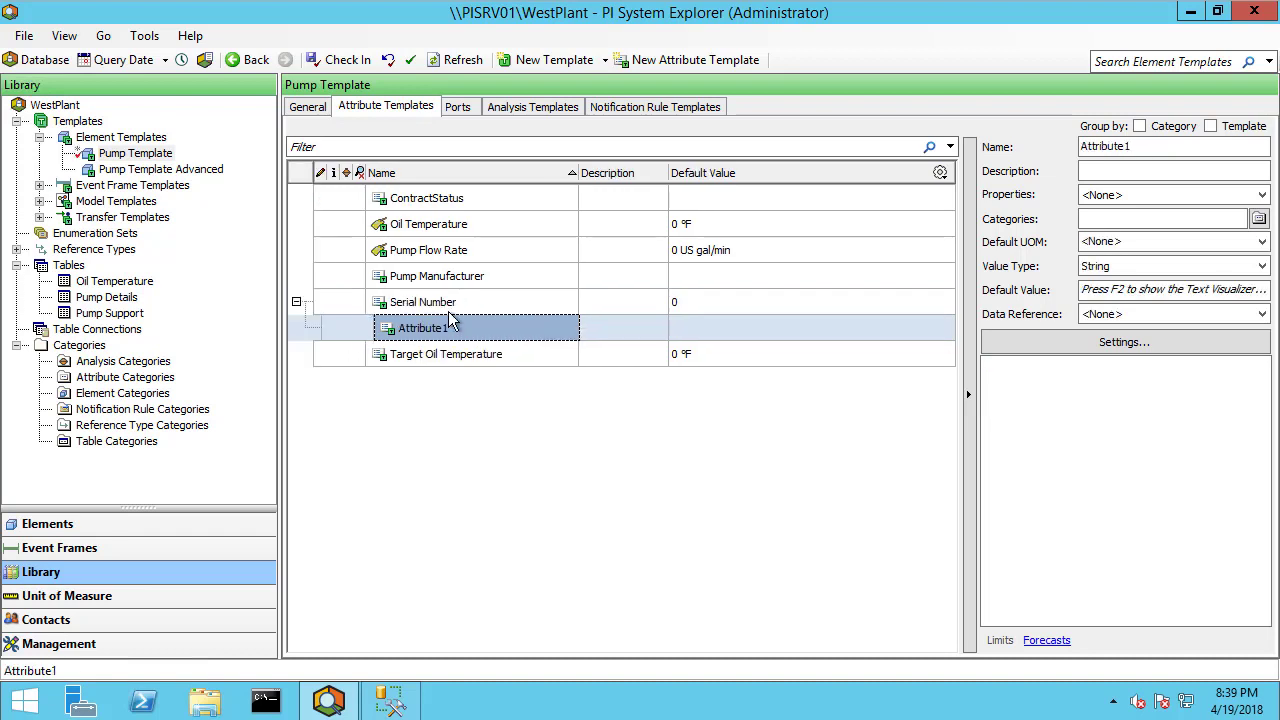
click(1168, 147)
drag(1168, 147, 928, 137)
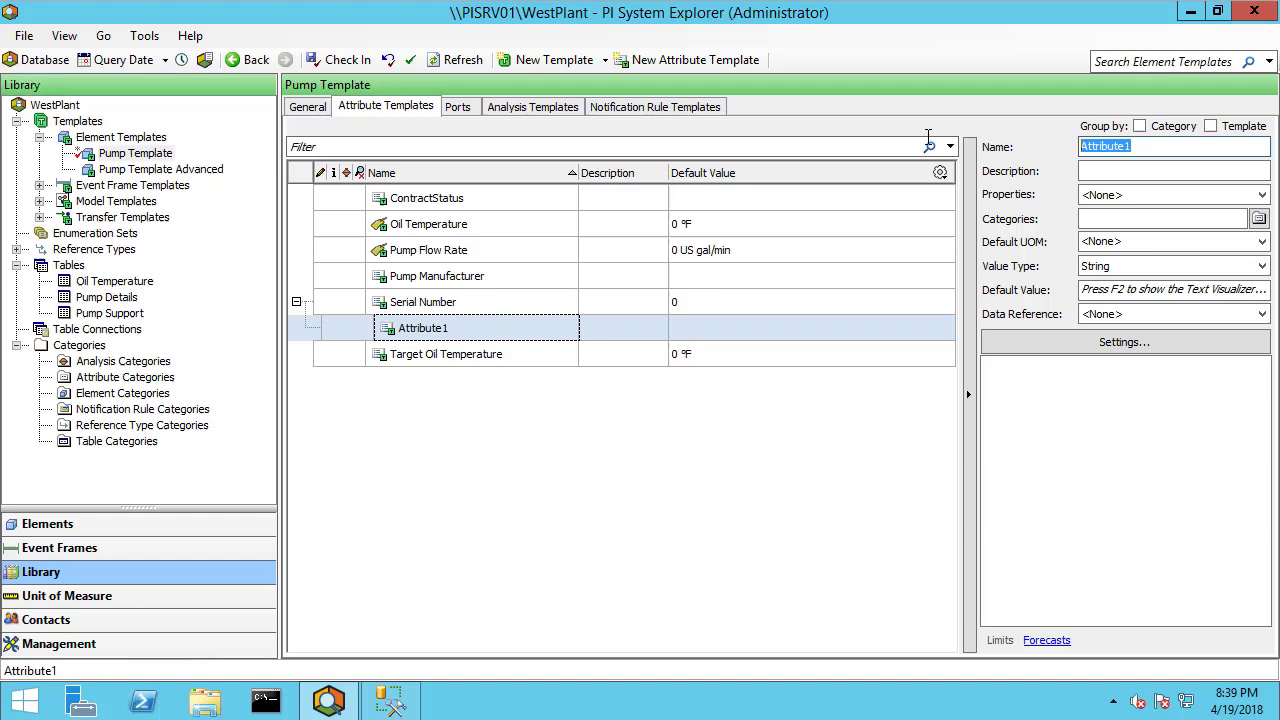
text(Serial Number Right Four Characters)
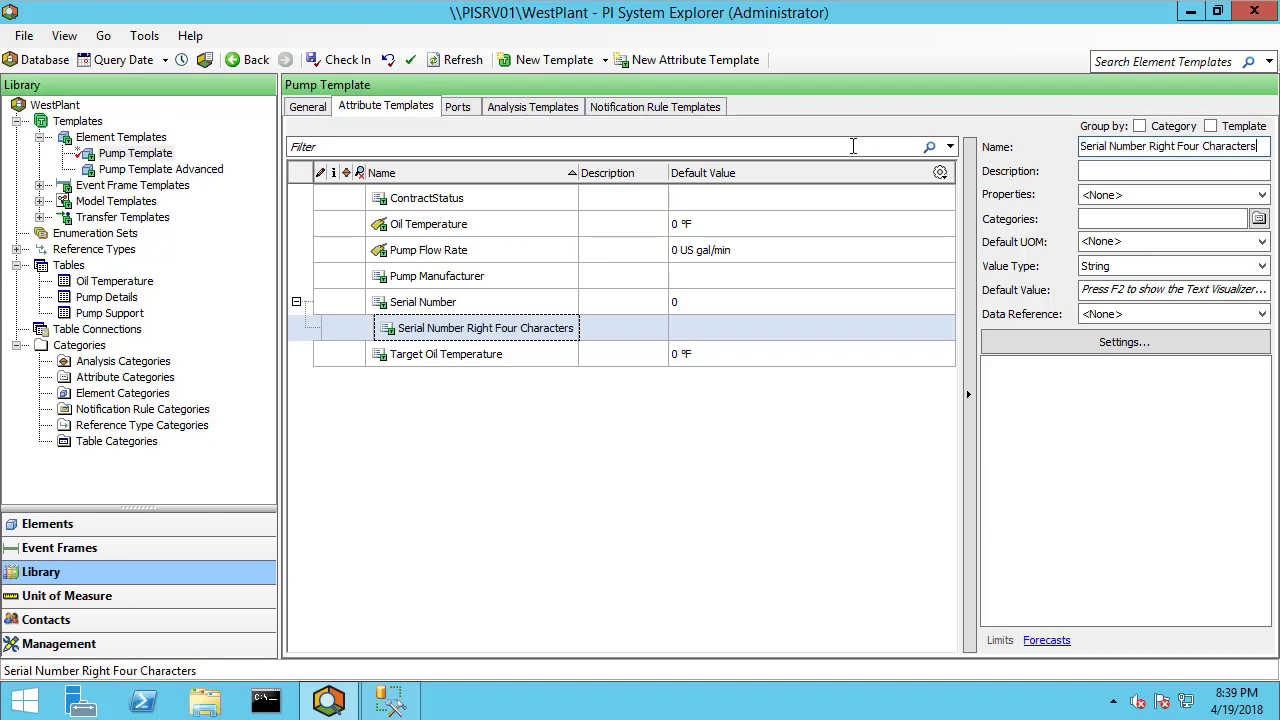
Set the new child's data reference to String Builder.
click(1145, 316)
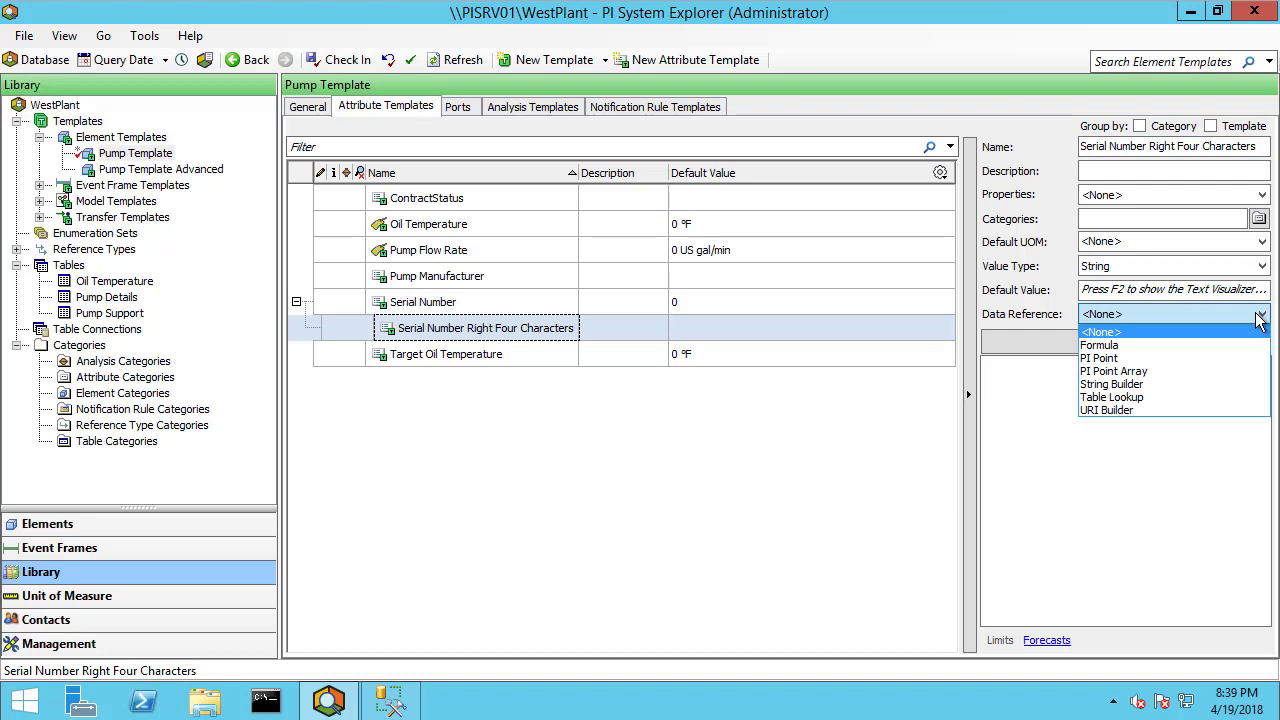
click(1116, 380)
click(1110, 340)
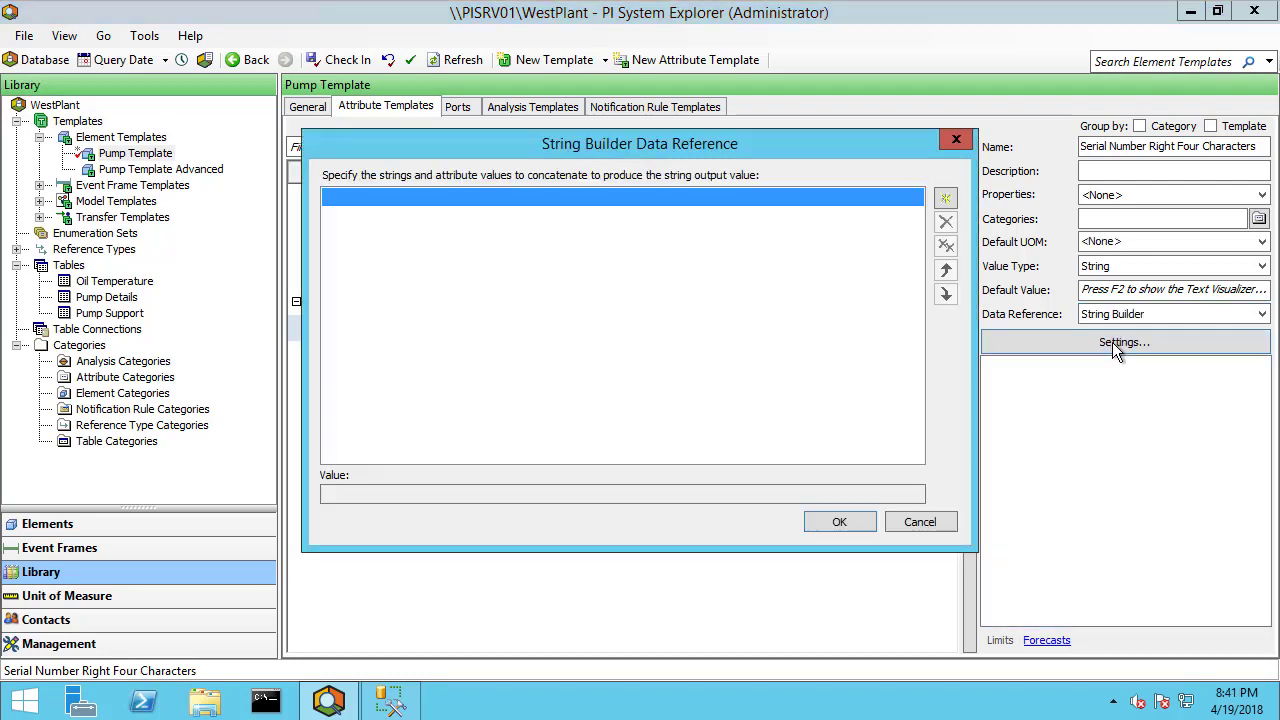
Build the expression Right('|Serial Number',4) from the Serial Number attribute value and confirm it.
click(946, 199)
click(914, 199)
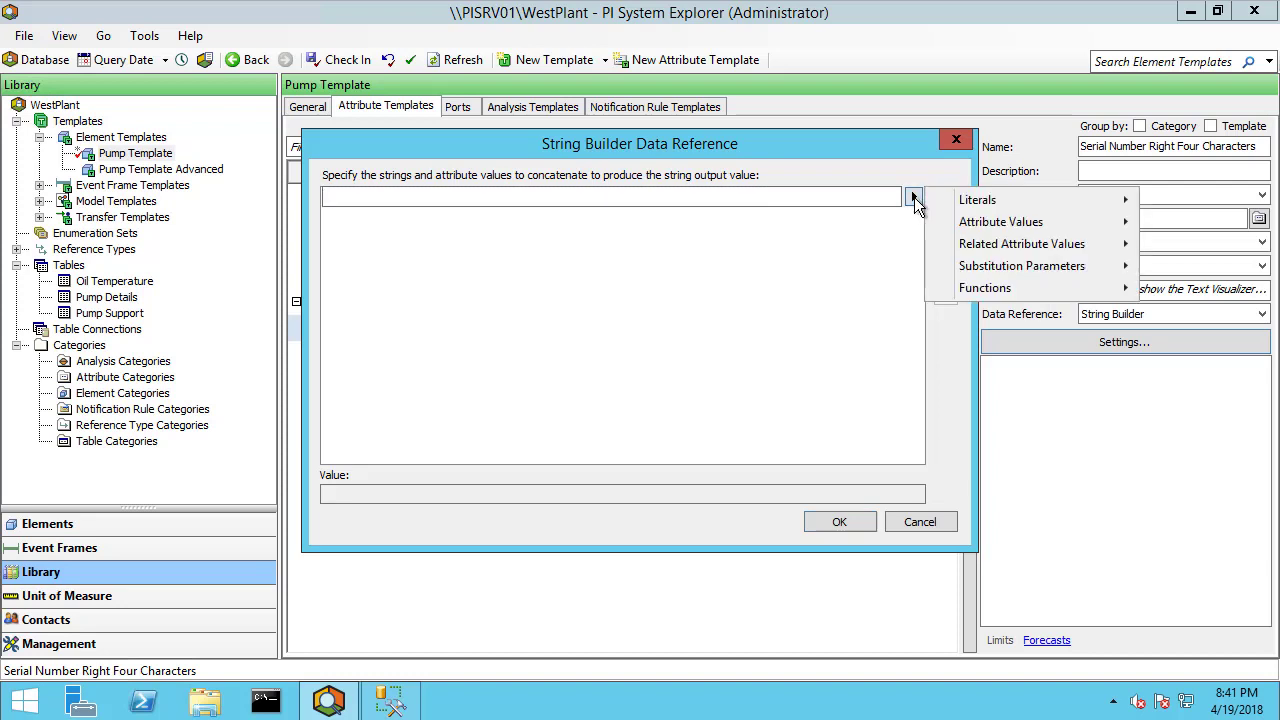
mouse_move(975, 225)
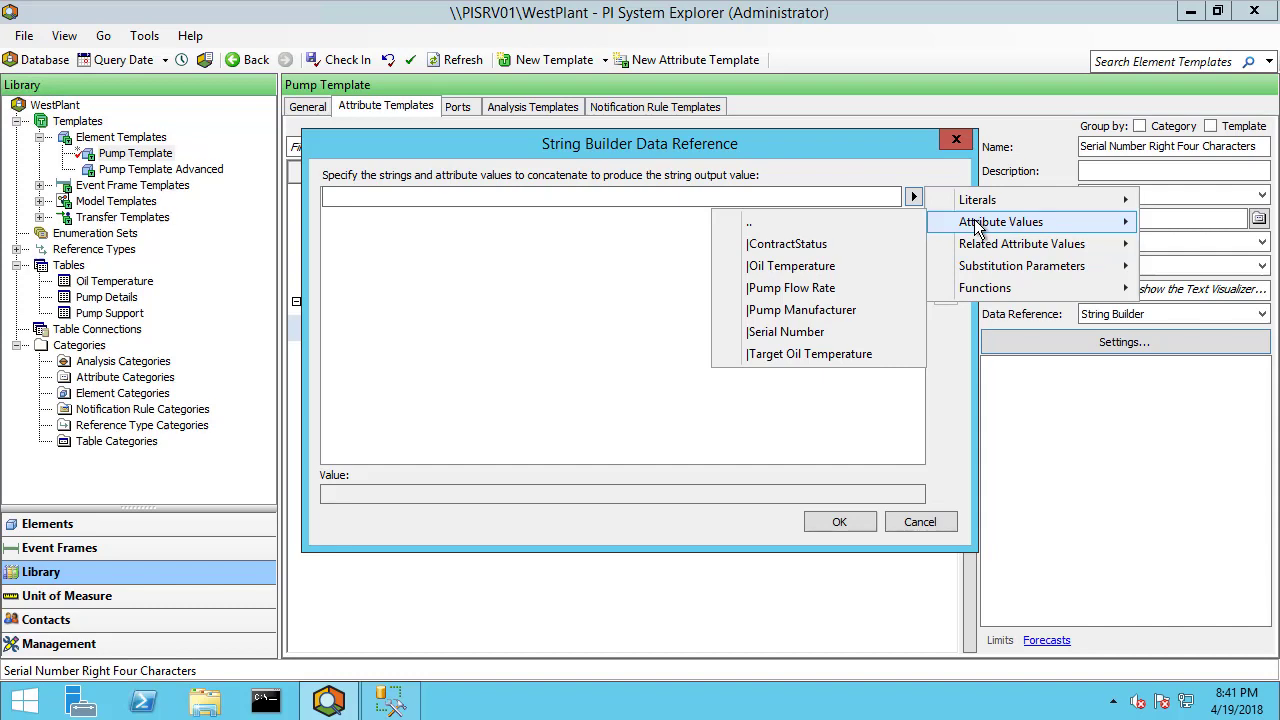
click(823, 335)
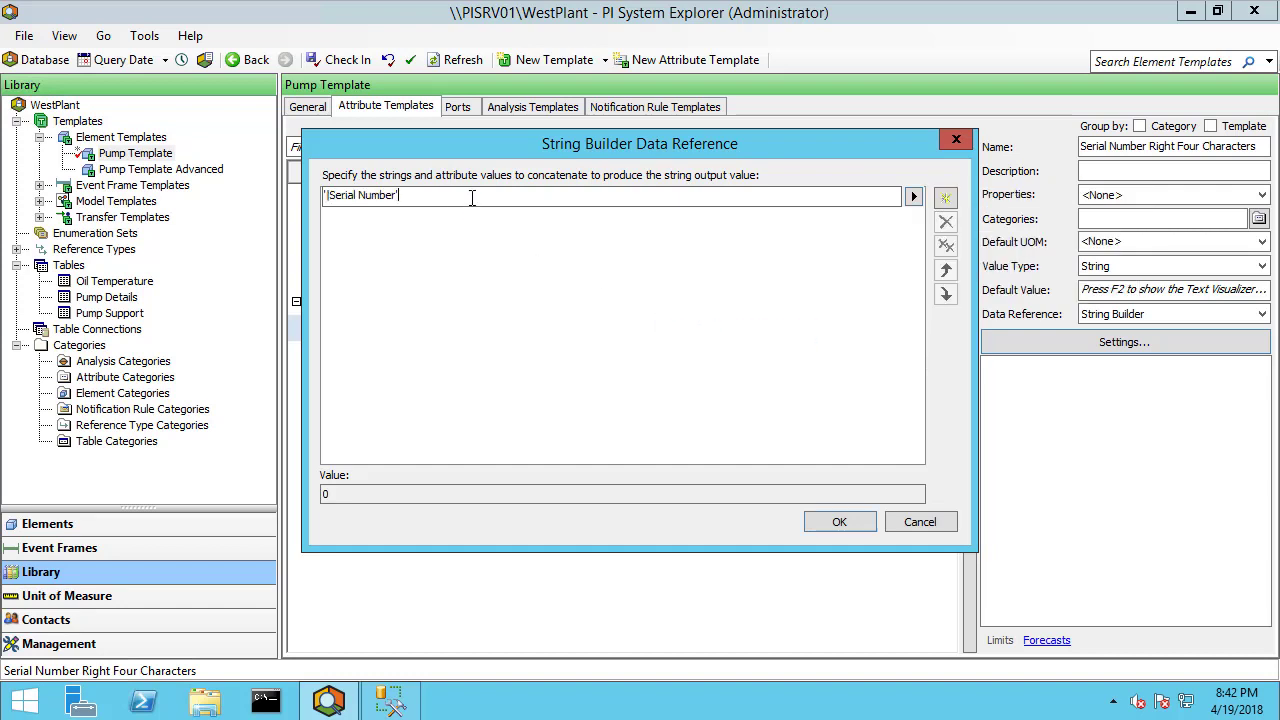
click(913, 197)
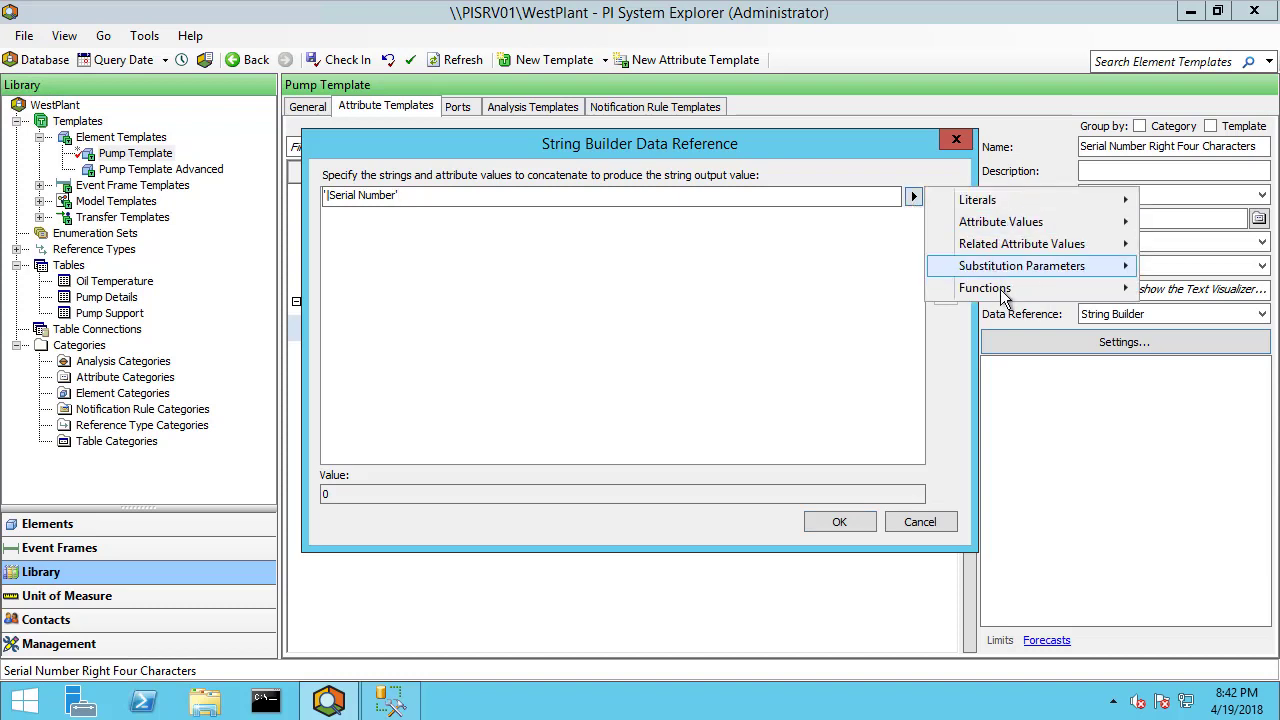
mouse_move(1003, 294)
click(742, 308)
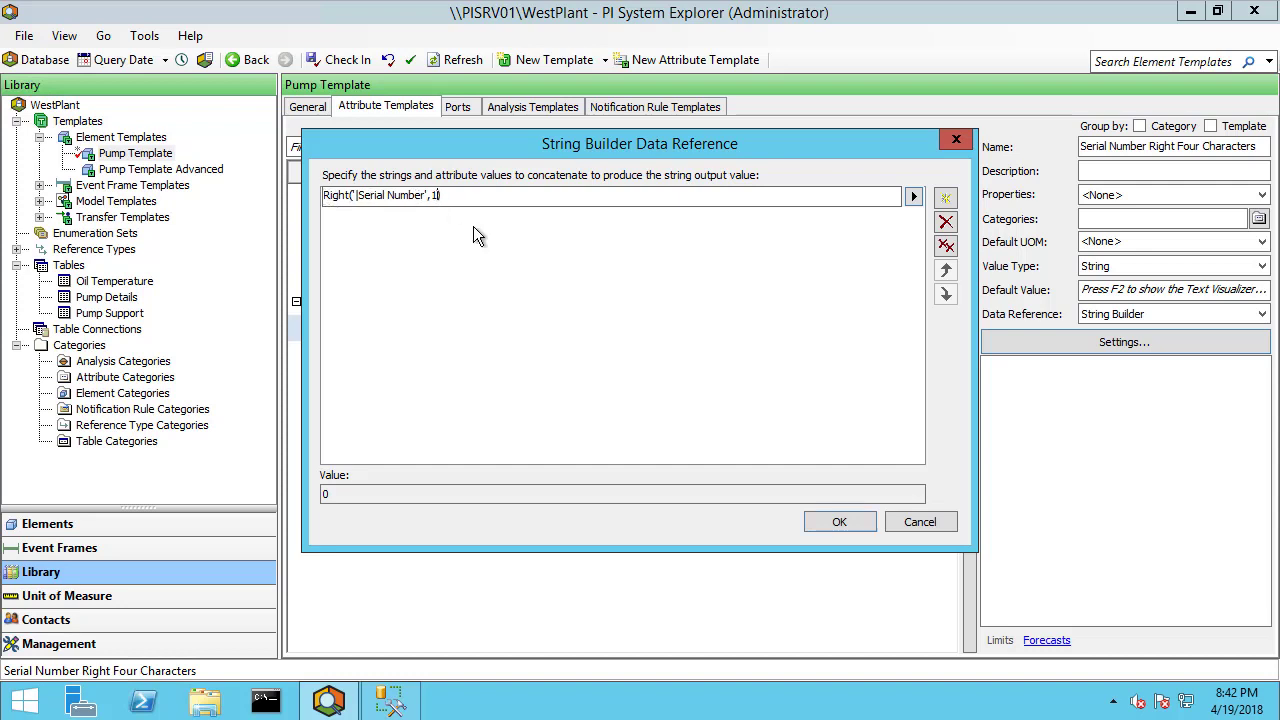
key(shift+Left)
text(4)
click(820, 524)
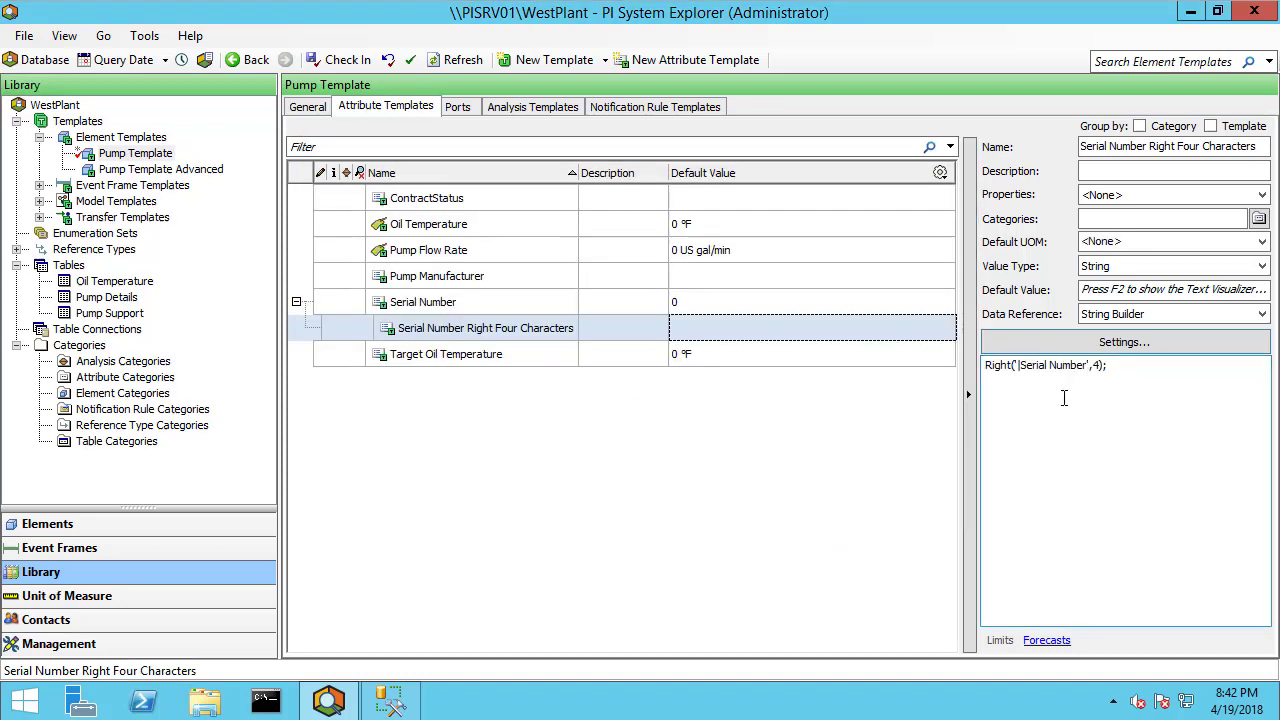
Review the Right formula text, then check in the template changes.
drag(1180, 364, 983, 366)
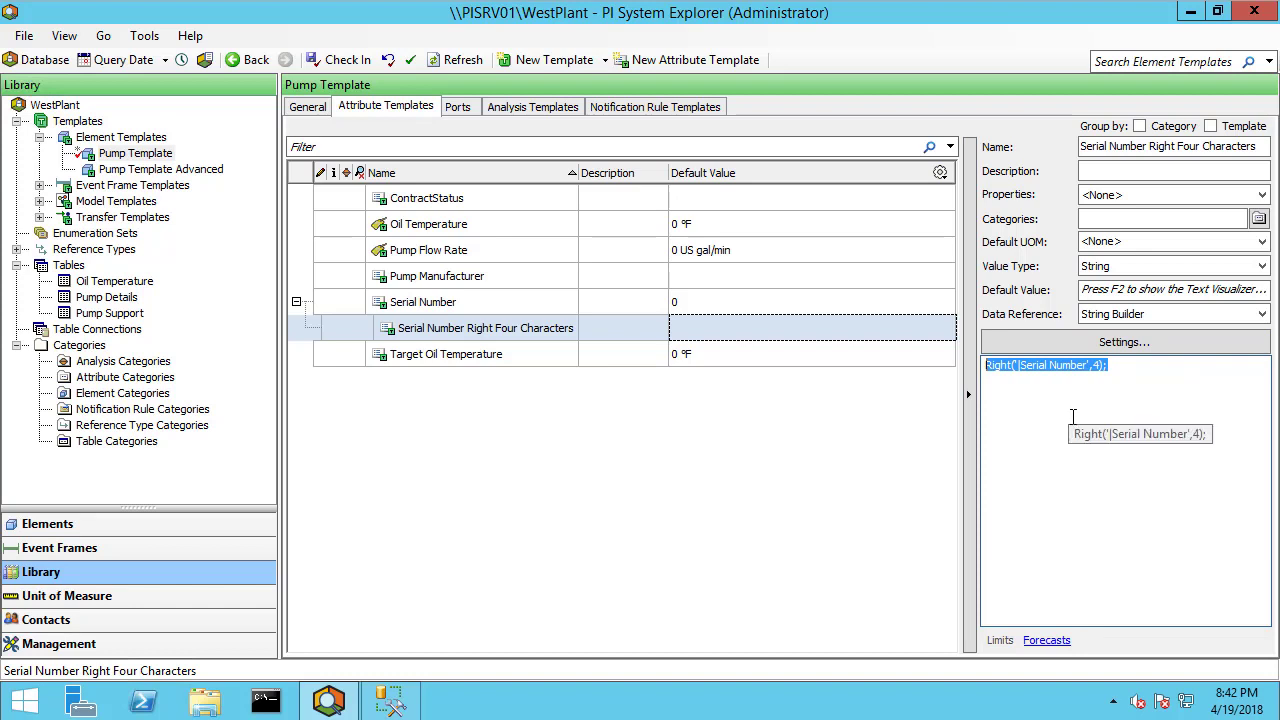
click(1141, 364)
key(Left)
key(Left)
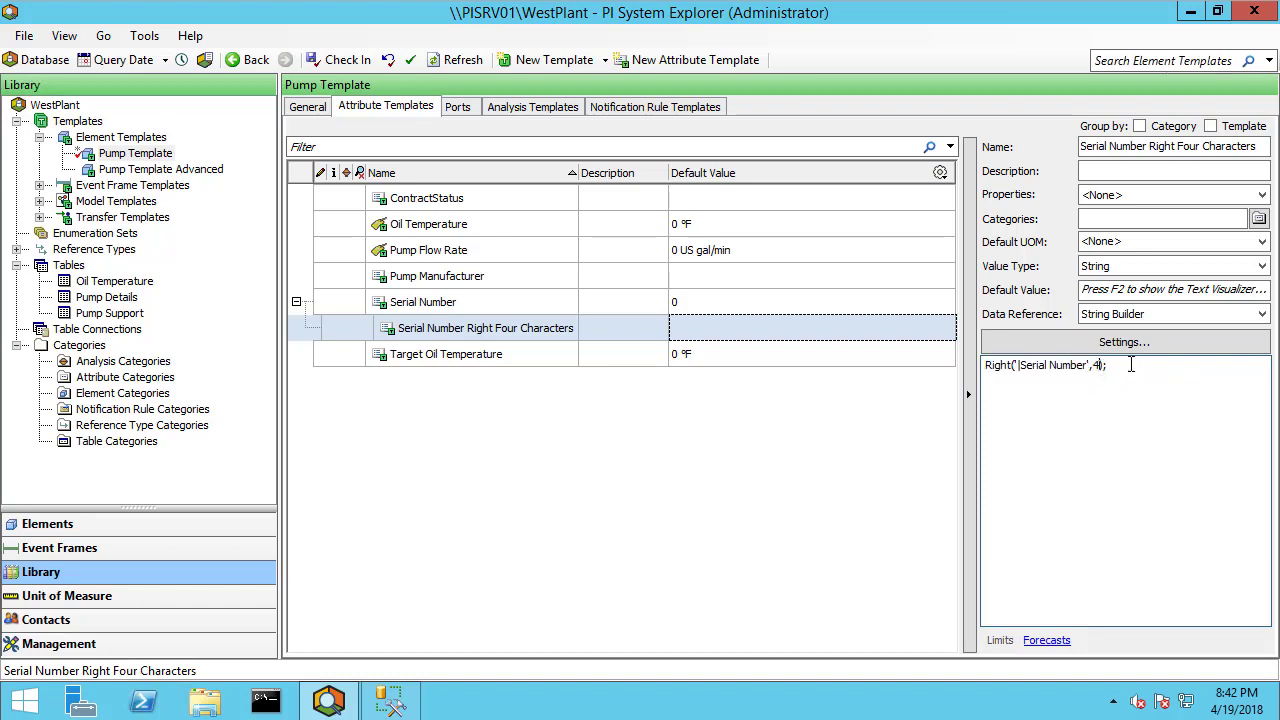
key(End)
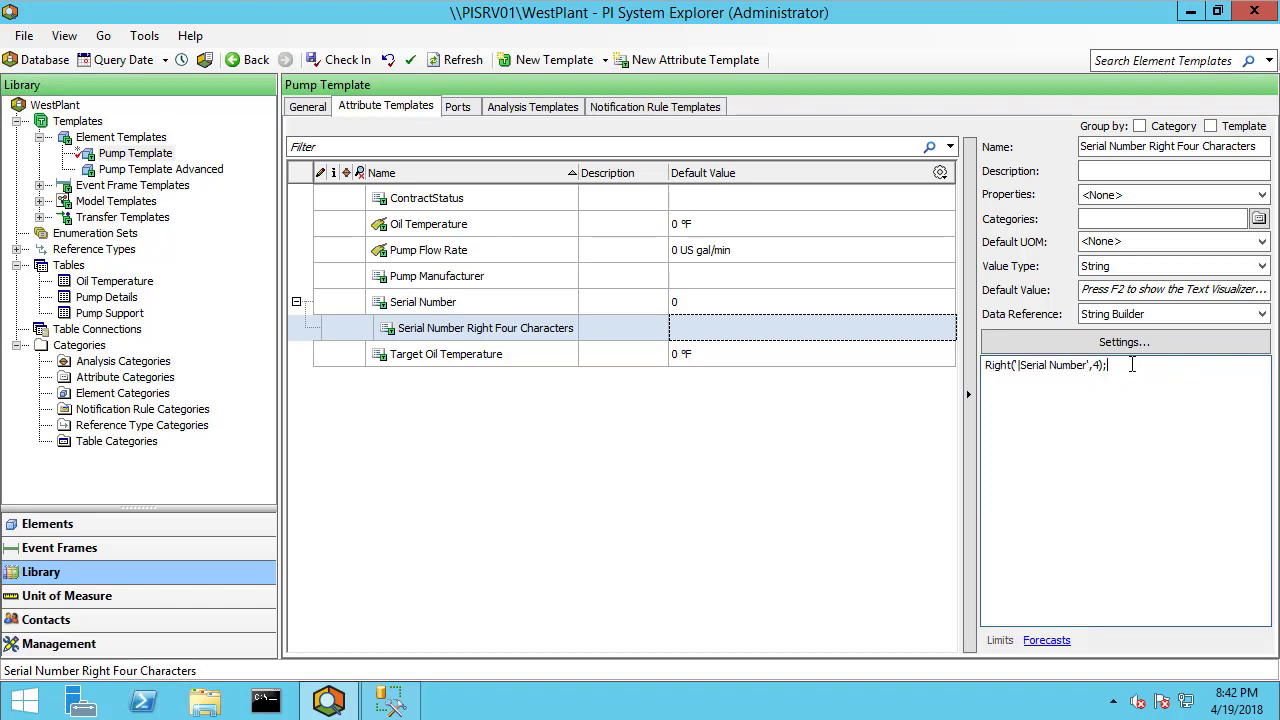
click(325, 57)
click(825, 503)
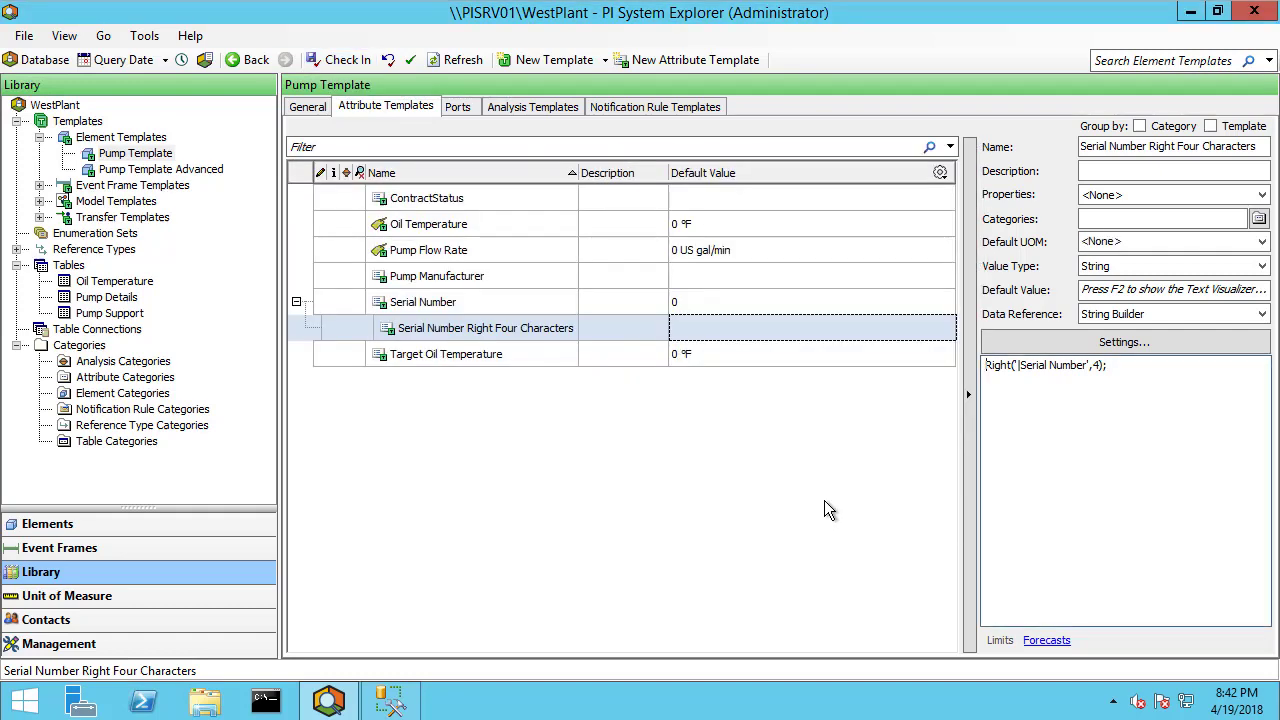
Show Inlet Pump's Serial Number Right Four Characters attribute resolving to 8LGG.
click(191, 524)
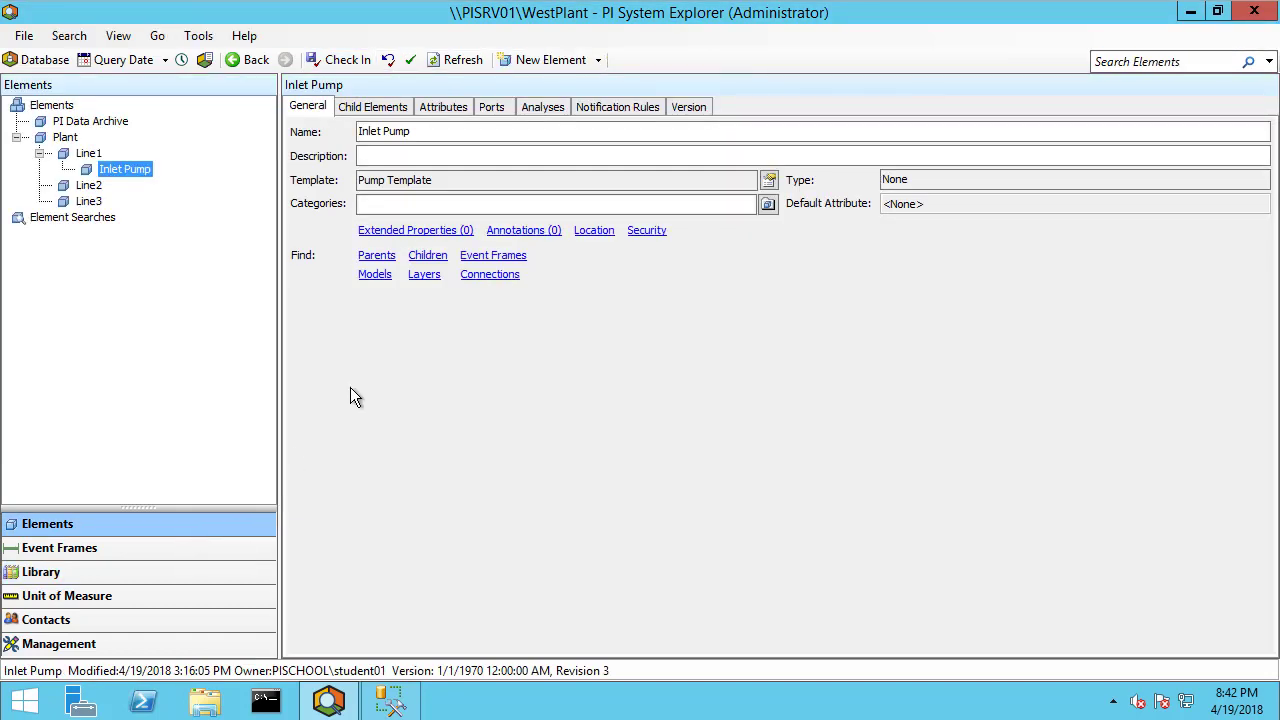
click(445, 106)
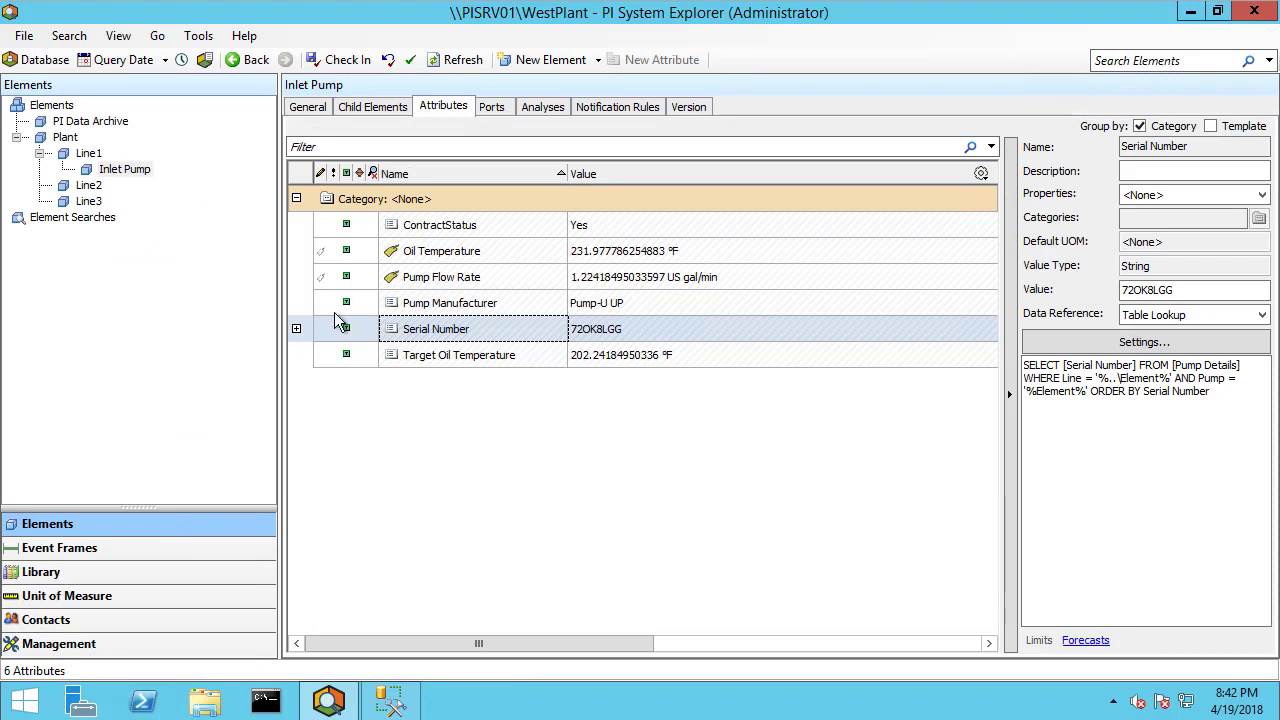
click(296, 328)
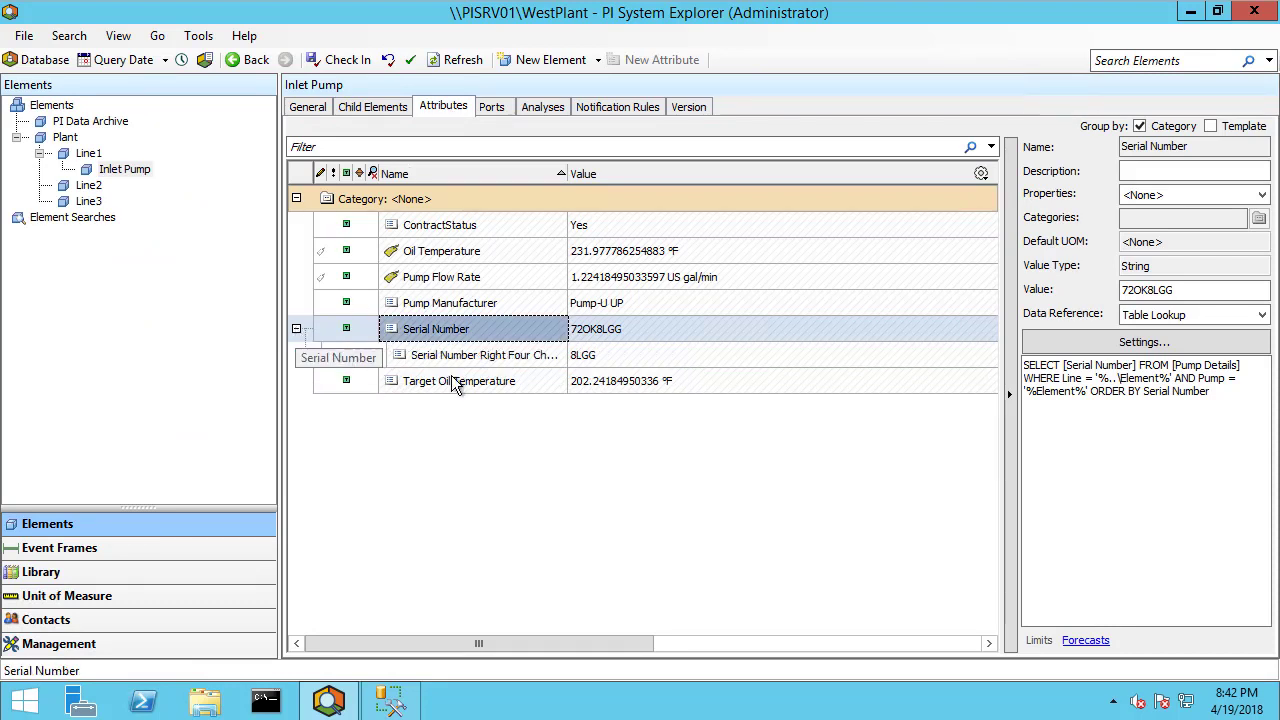
click(514, 357)
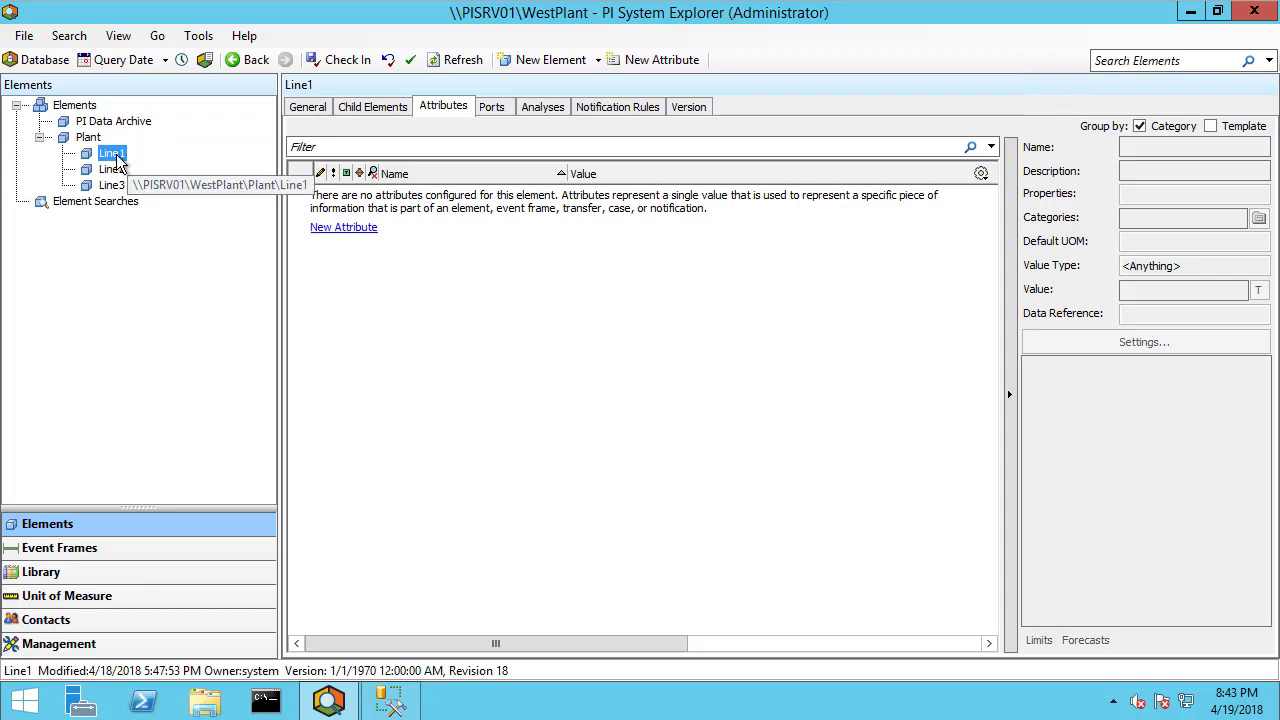
Open Pump Template Advanced's attribute templates and inspect Oil Temperature's tag path.
click(90, 575)
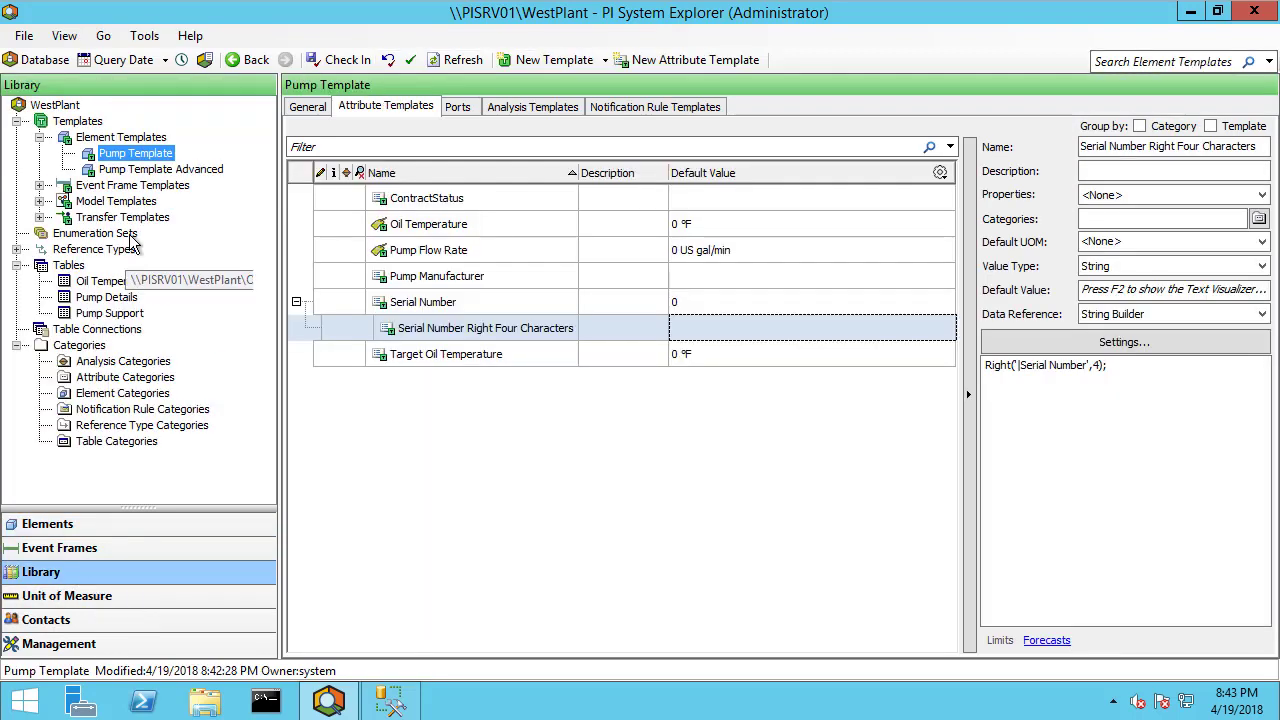
click(155, 169)
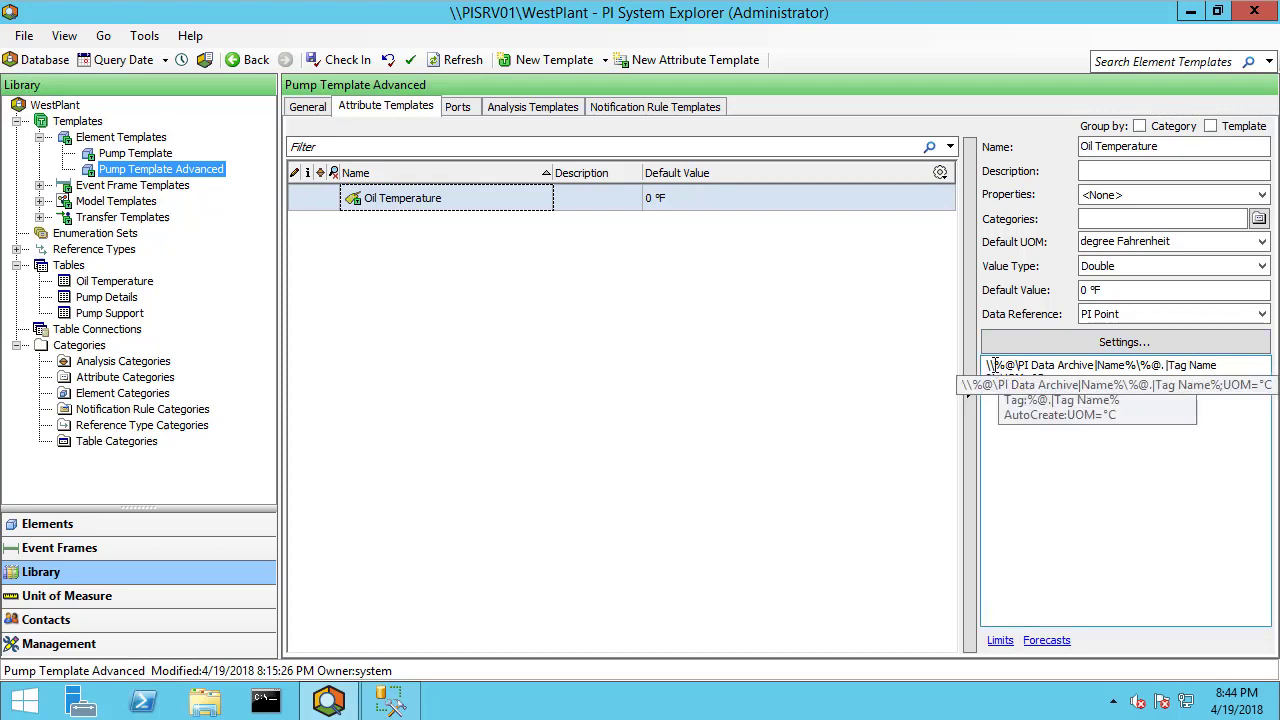
drag(994, 366, 1234, 377)
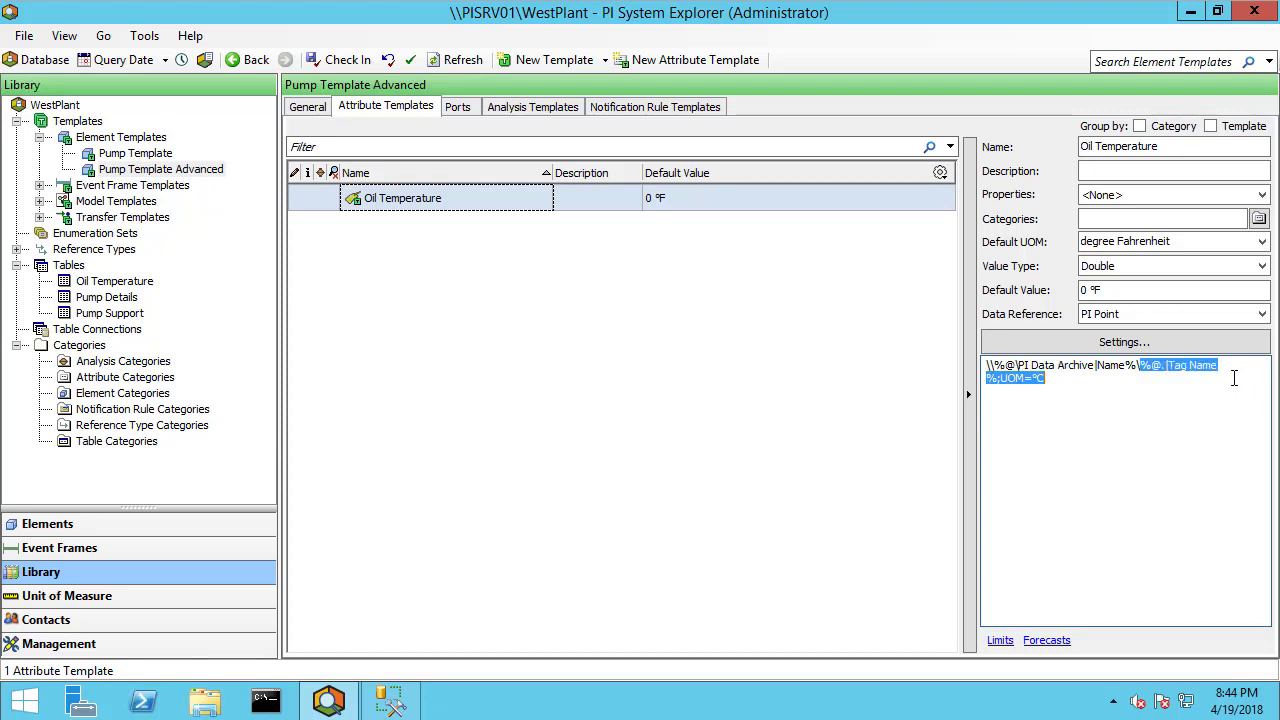
click(1234, 377)
Add a child attribute template named 'Tag Name' under Oil Temperature.
right_click(383, 194)
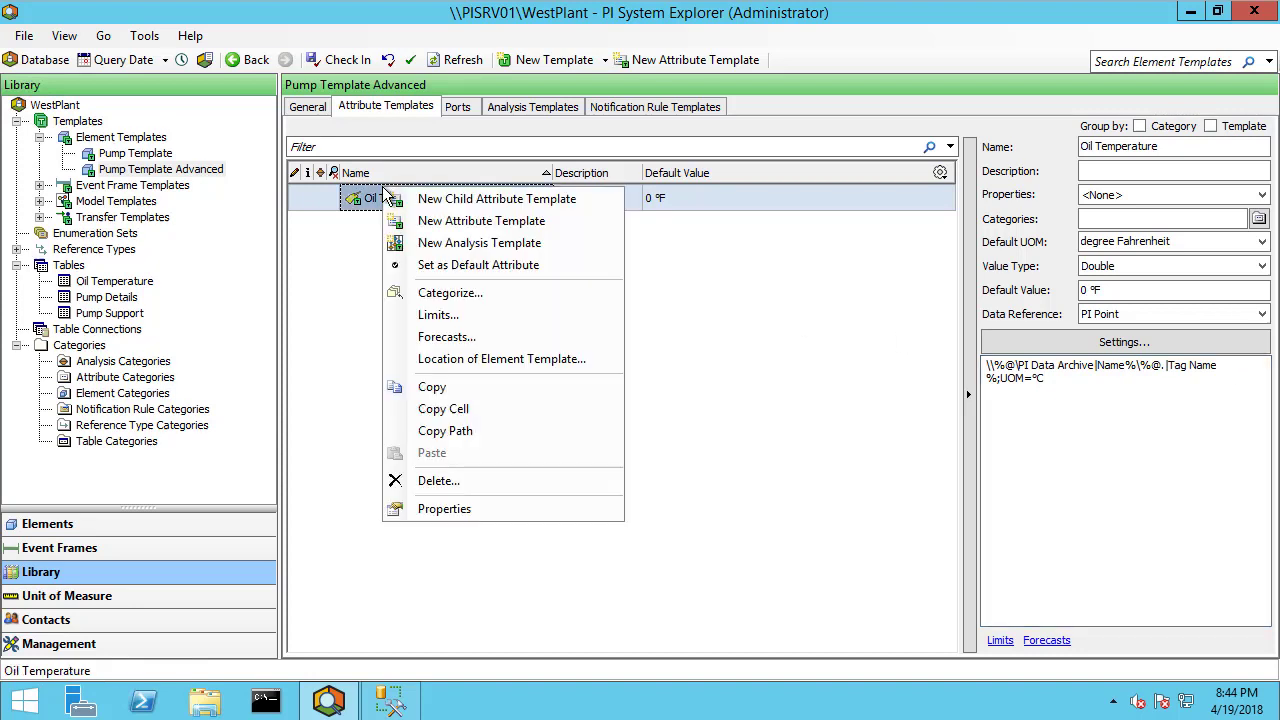
click(450, 199)
click(1175, 148)
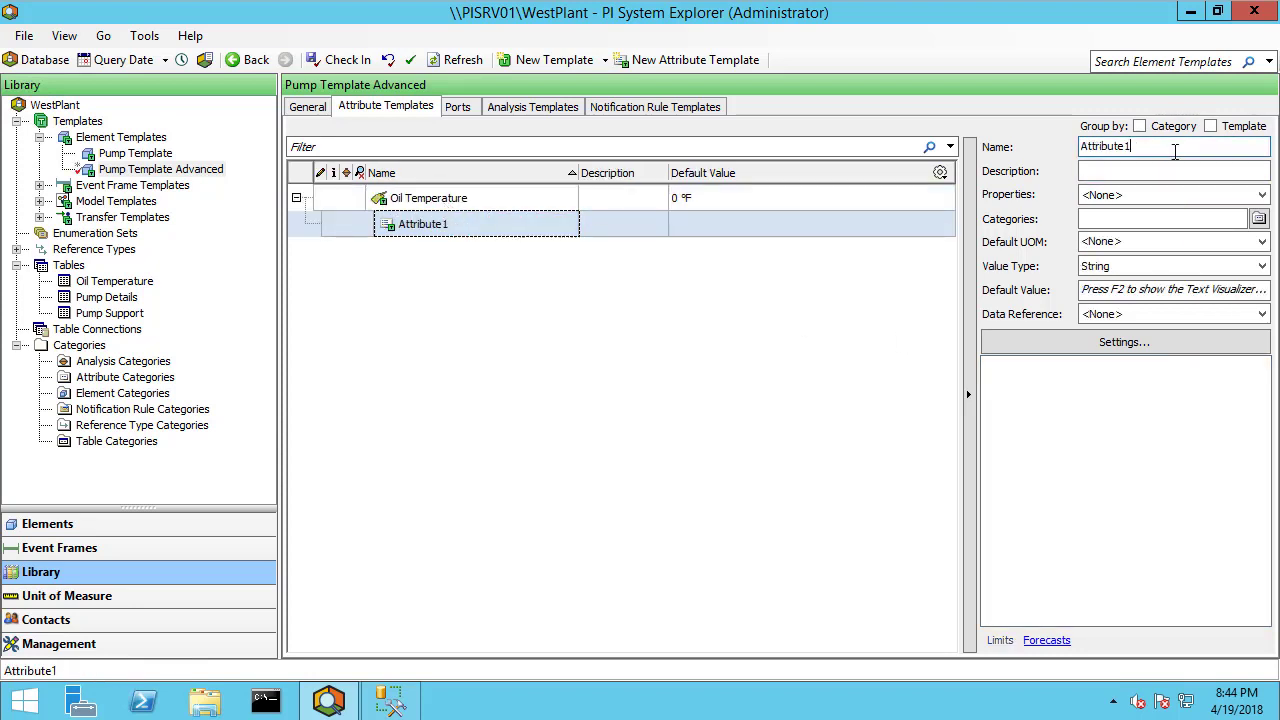
key(ctrl+a)
text(Tag Name)
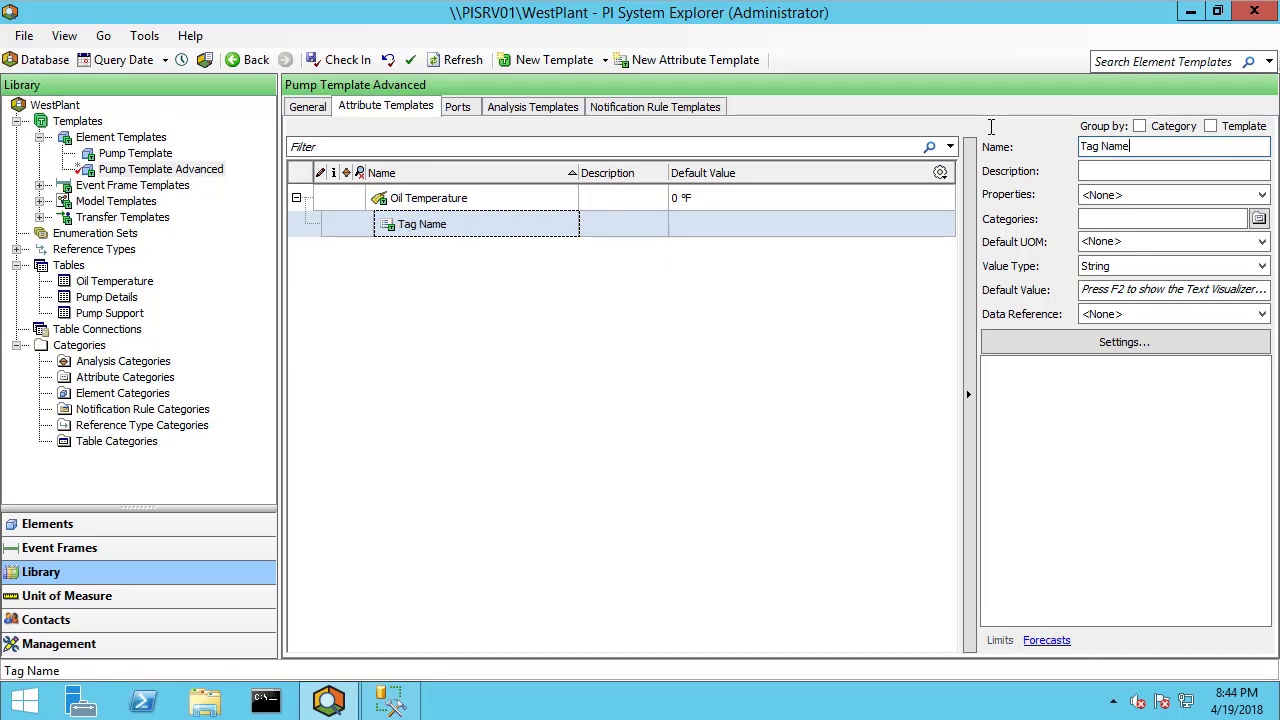
Set Tag Name's data reference to String Builder.
click(426, 227)
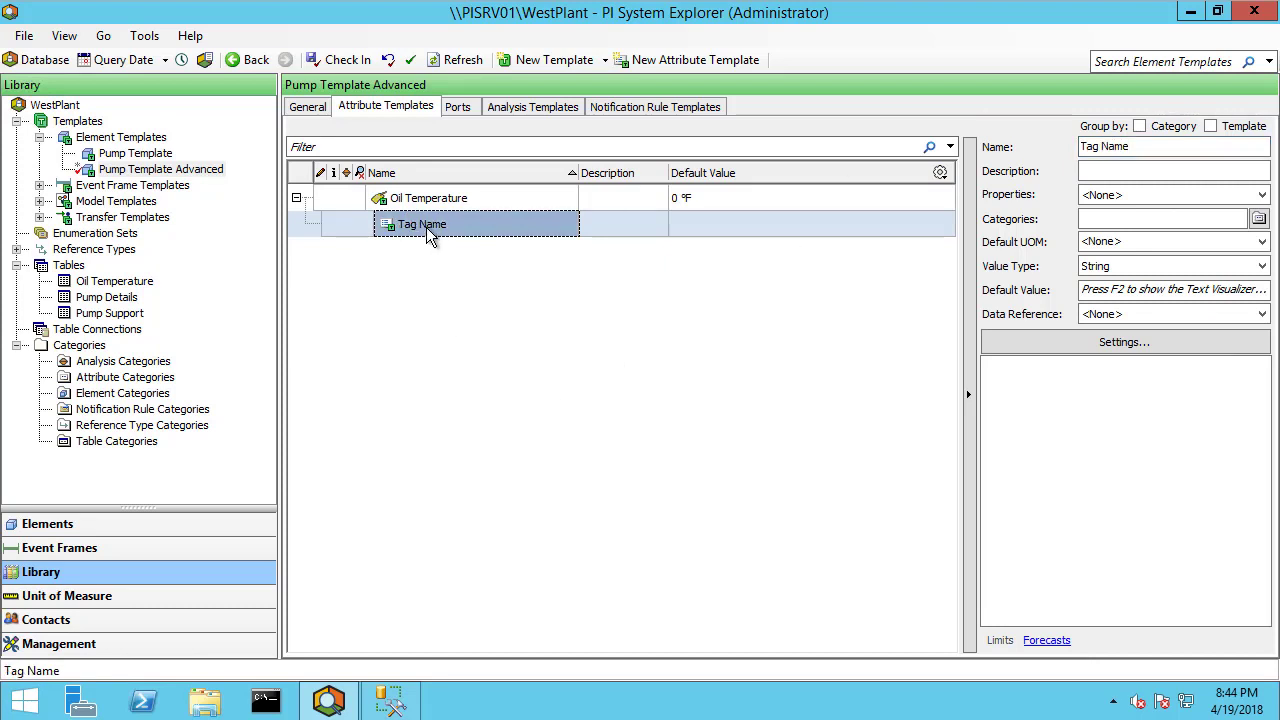
click(430, 200)
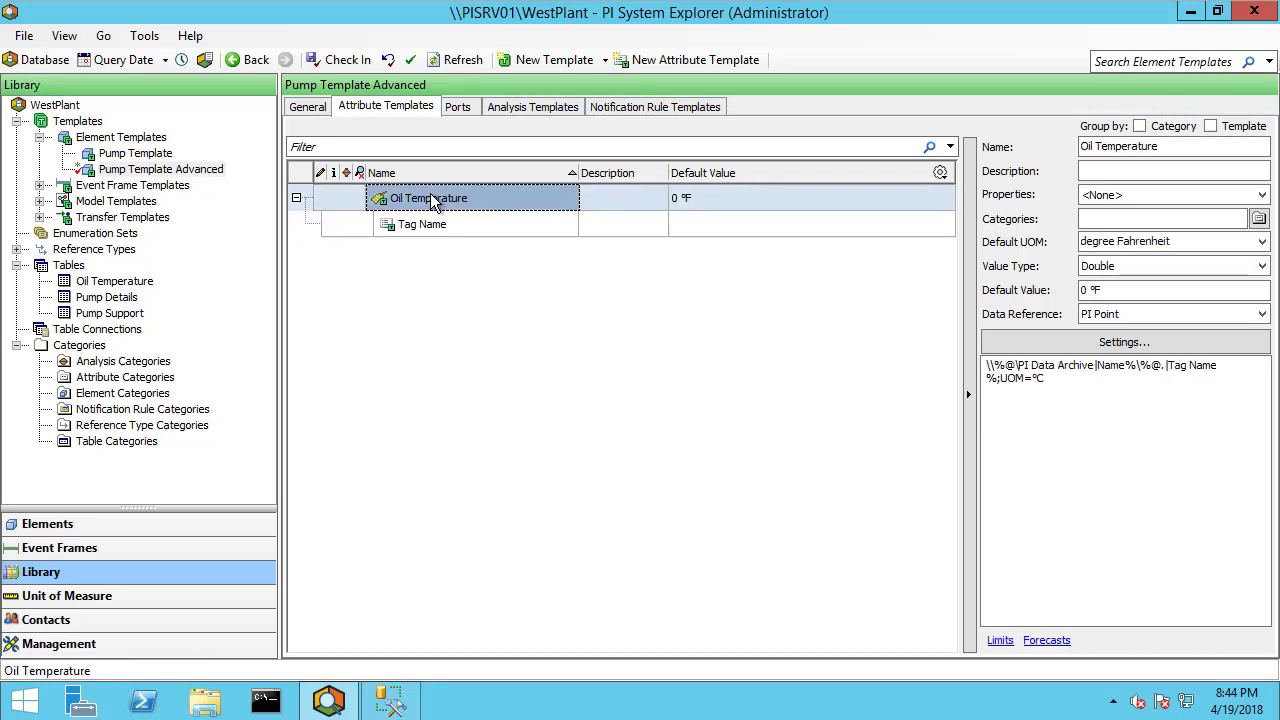
click(467, 225)
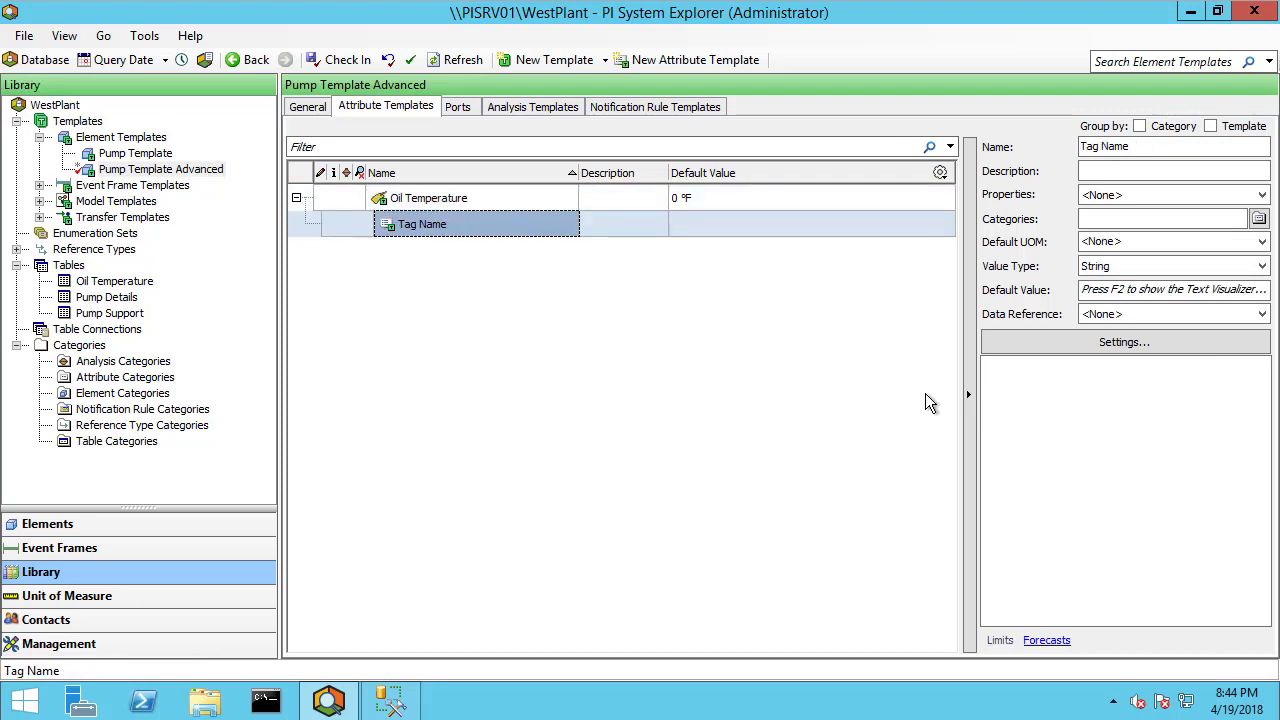
click(1137, 313)
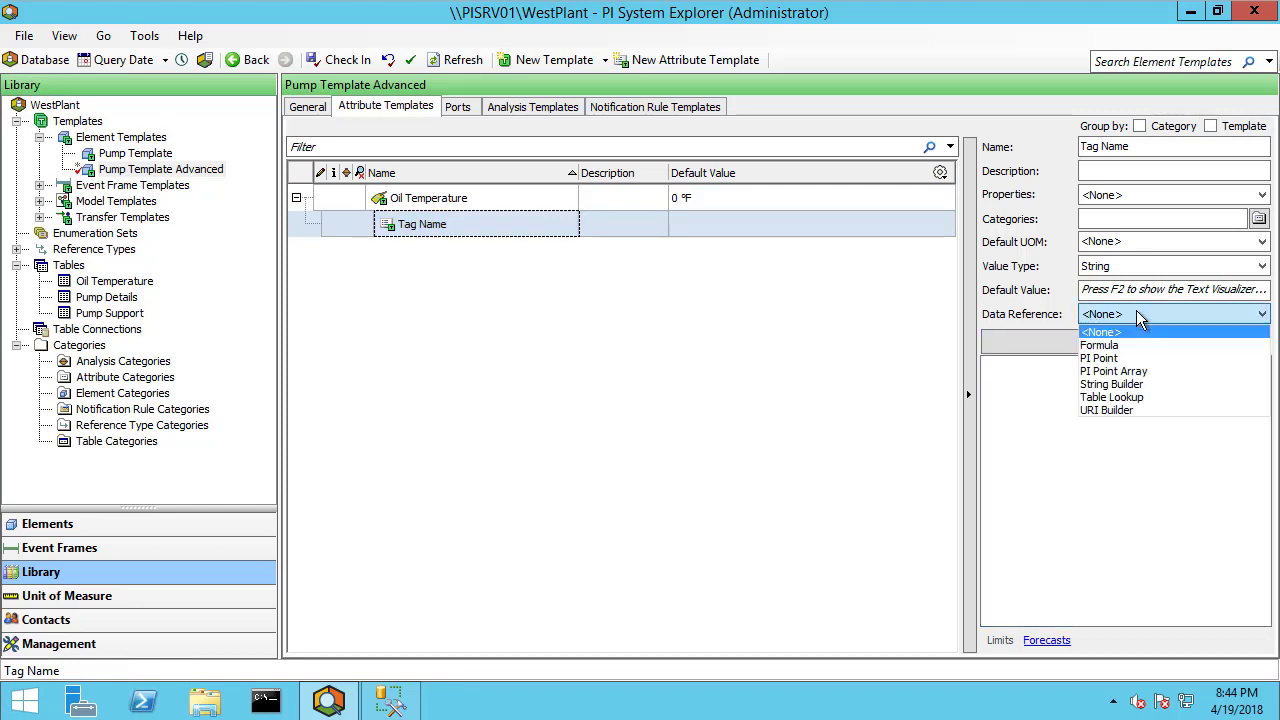
click(1115, 384)
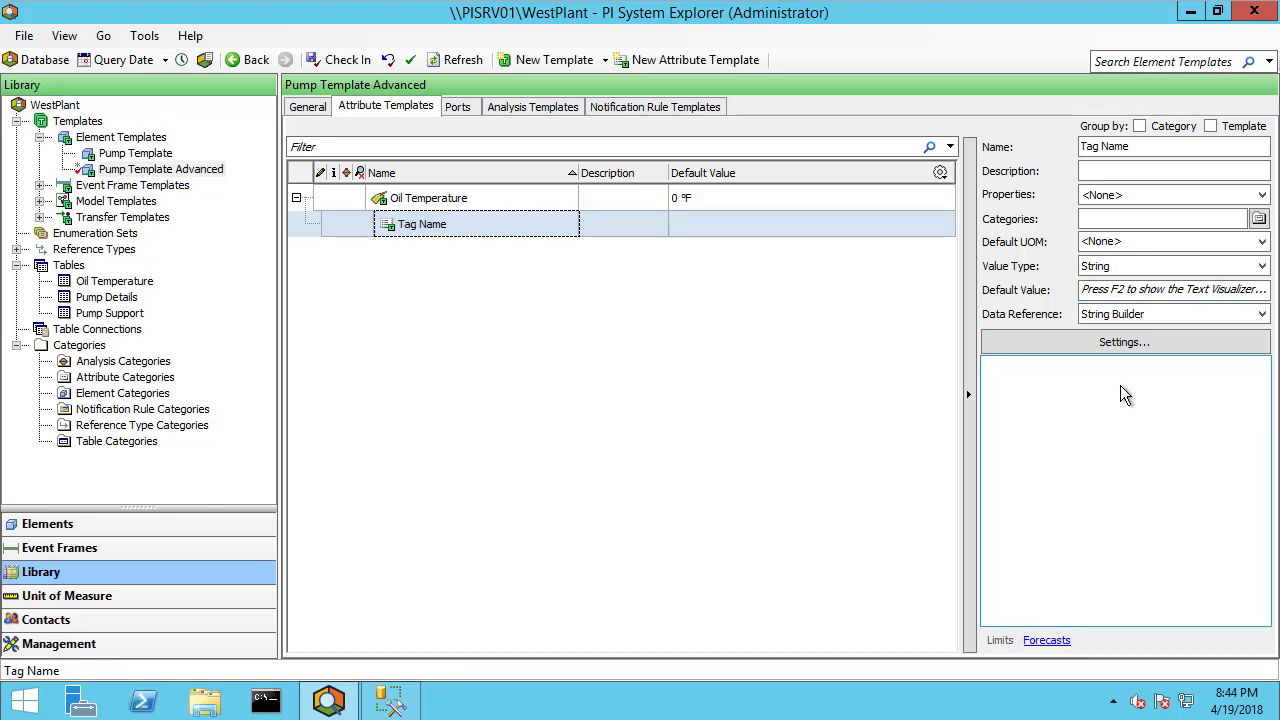
Build Tag Name's string from "L", Right("%..\Element%",1) and ".InletPump.OT.PV", then confirm.
click(1123, 341)
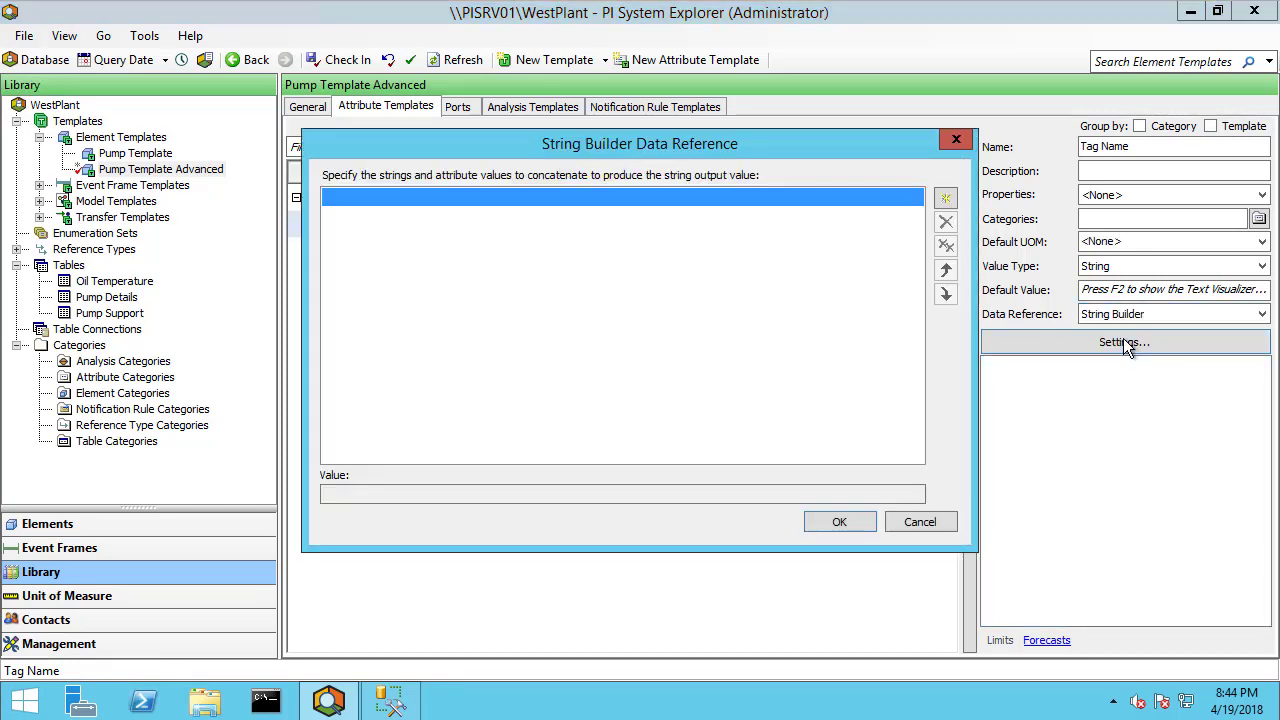
click(944, 202)
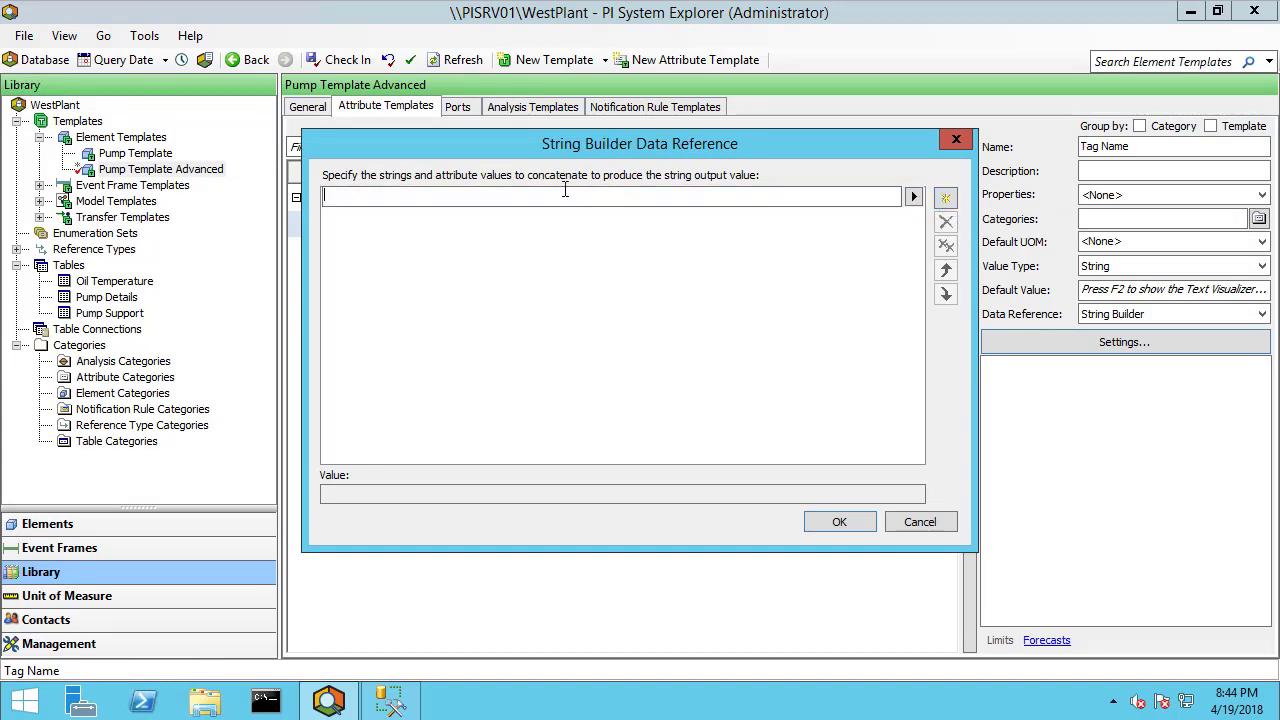
text("L")
key(Return)
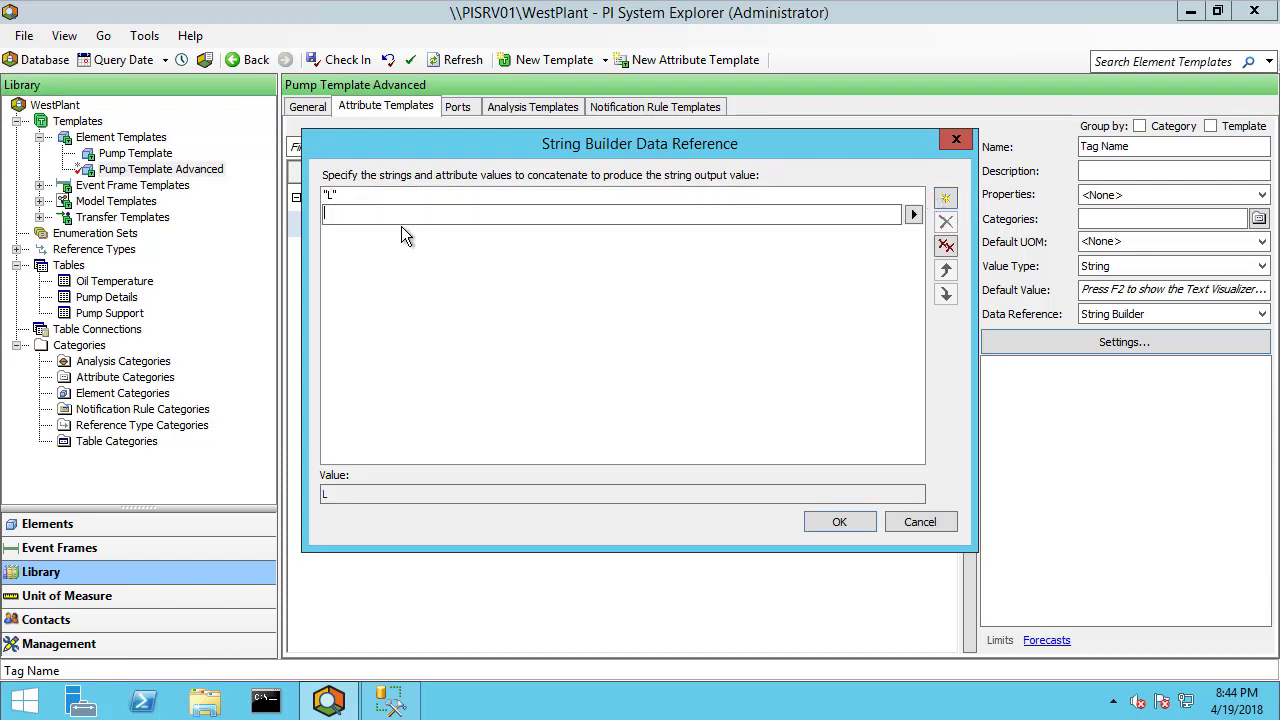
click(913, 215)
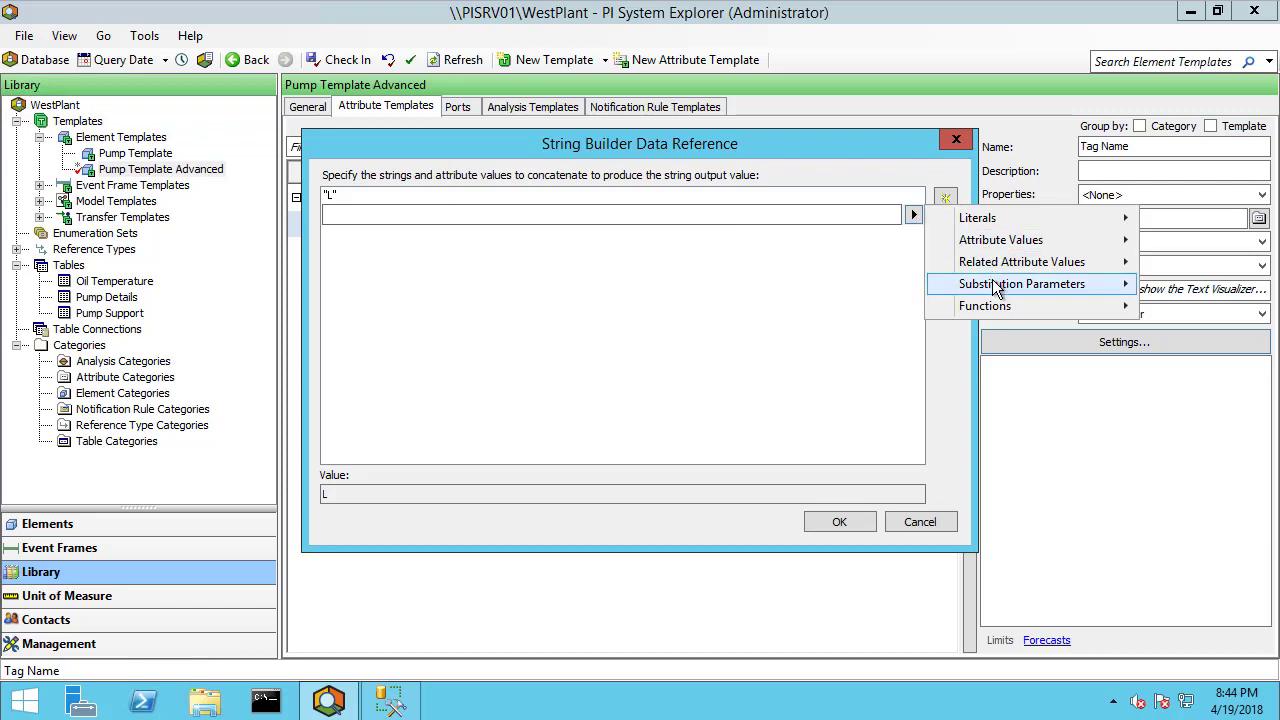
mouse_move(997, 288)
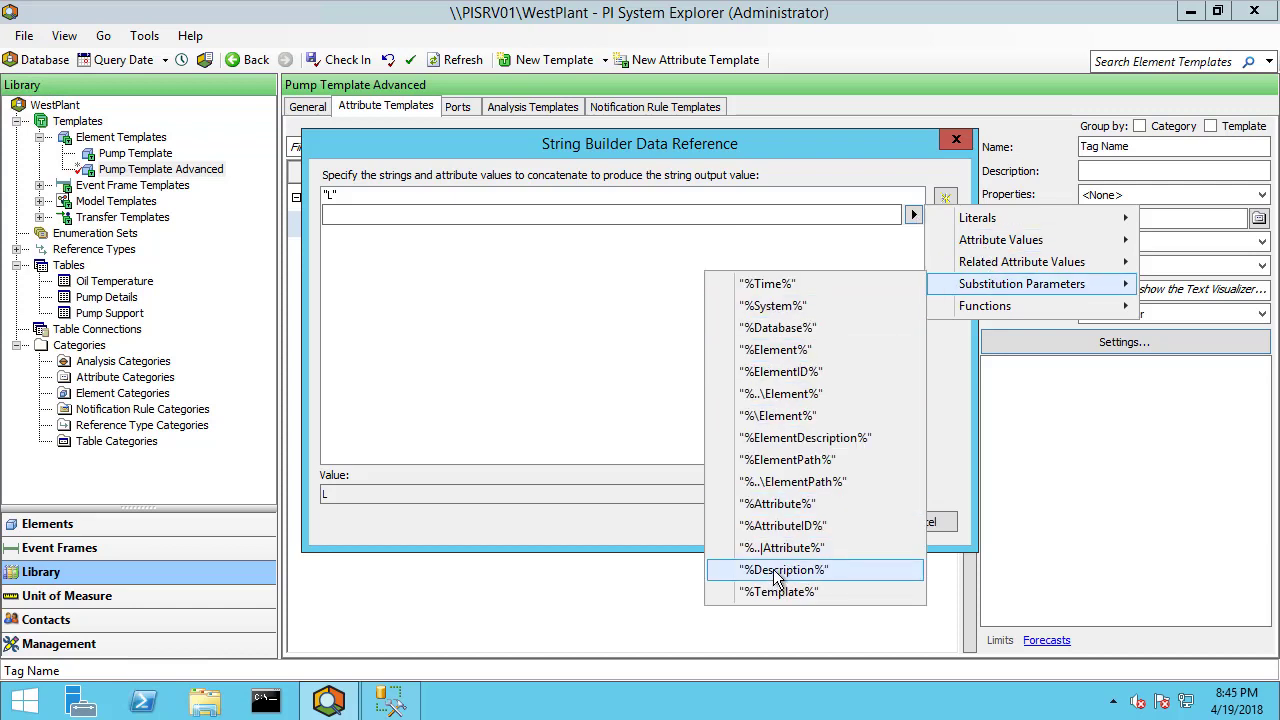
click(790, 394)
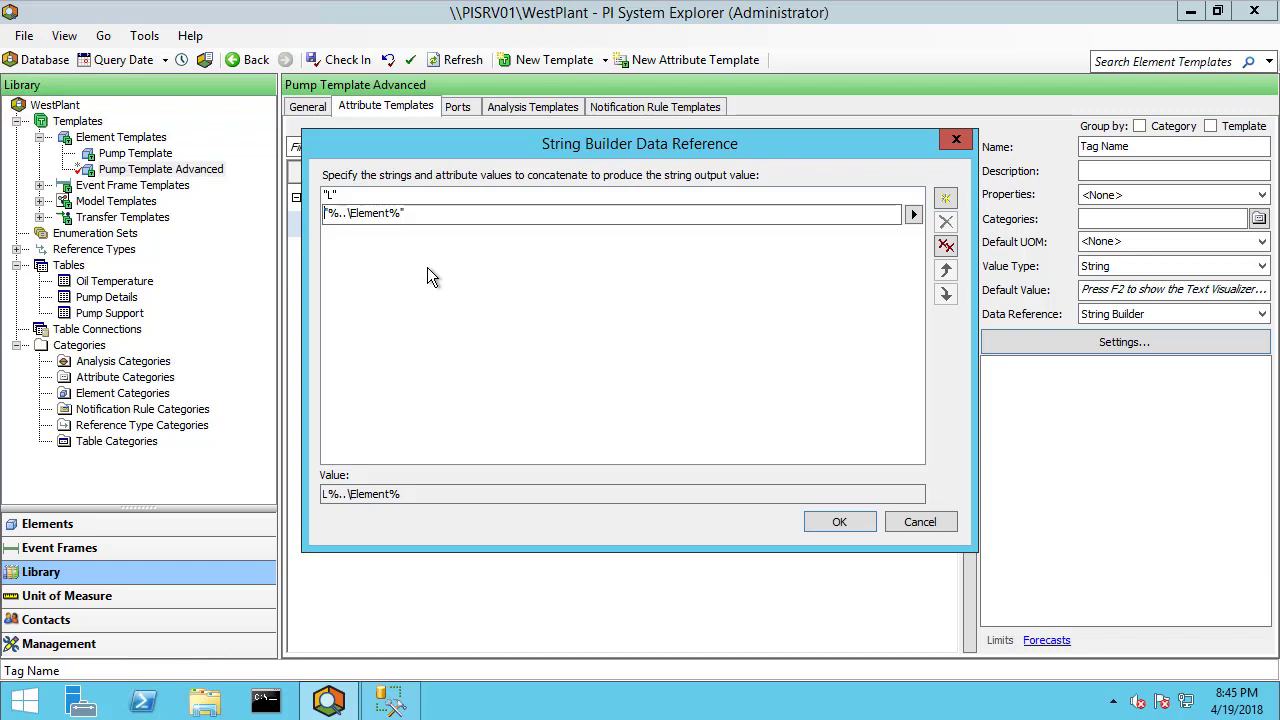
text(Right()
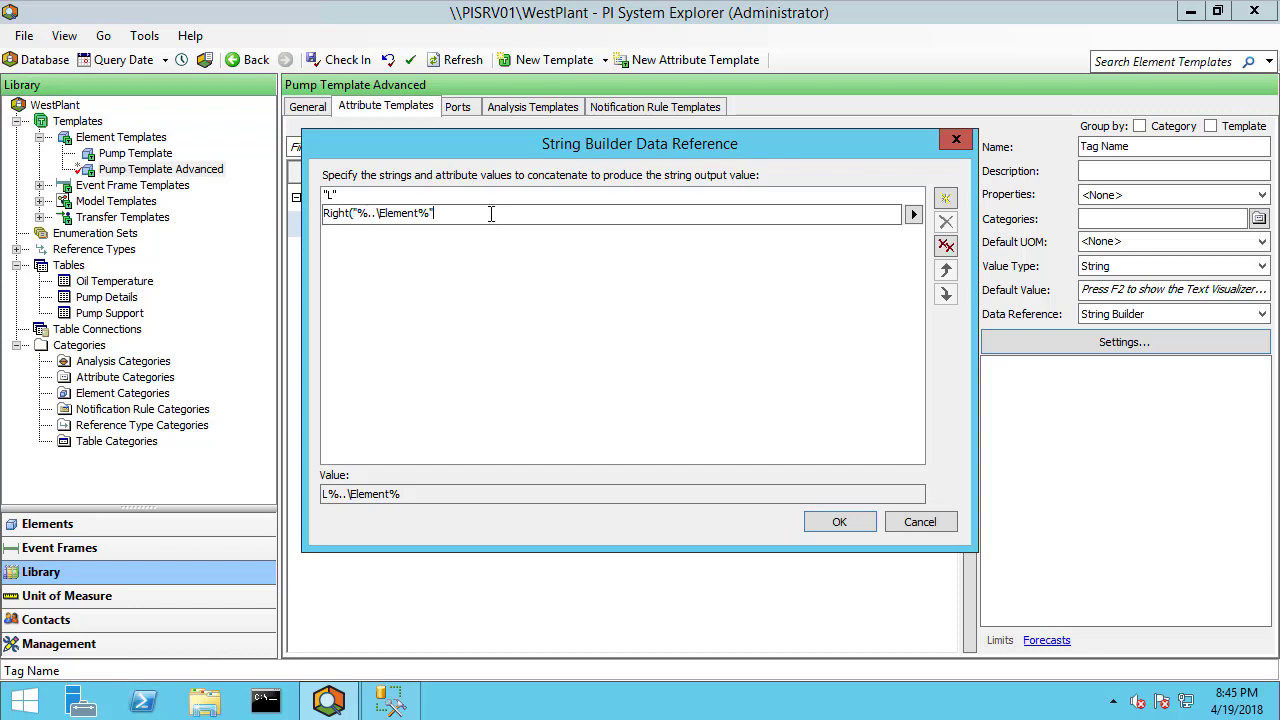
text(,1))
key(Return)
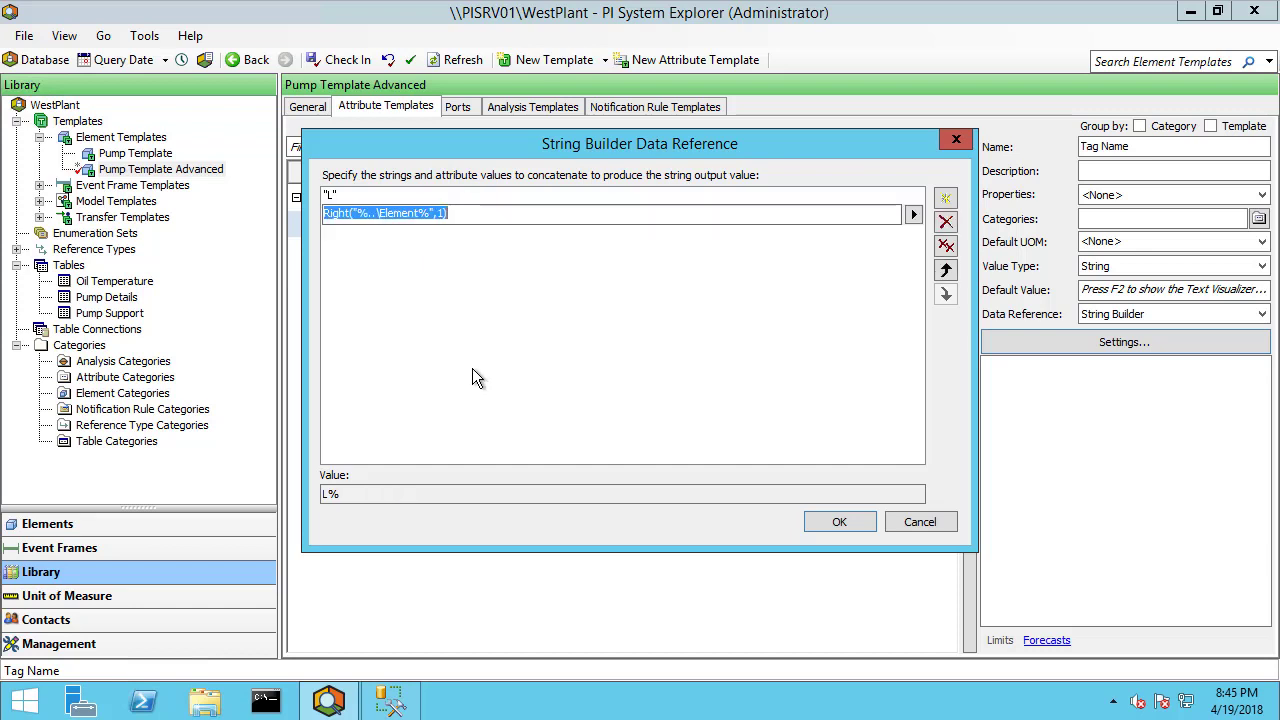
click(945, 198)
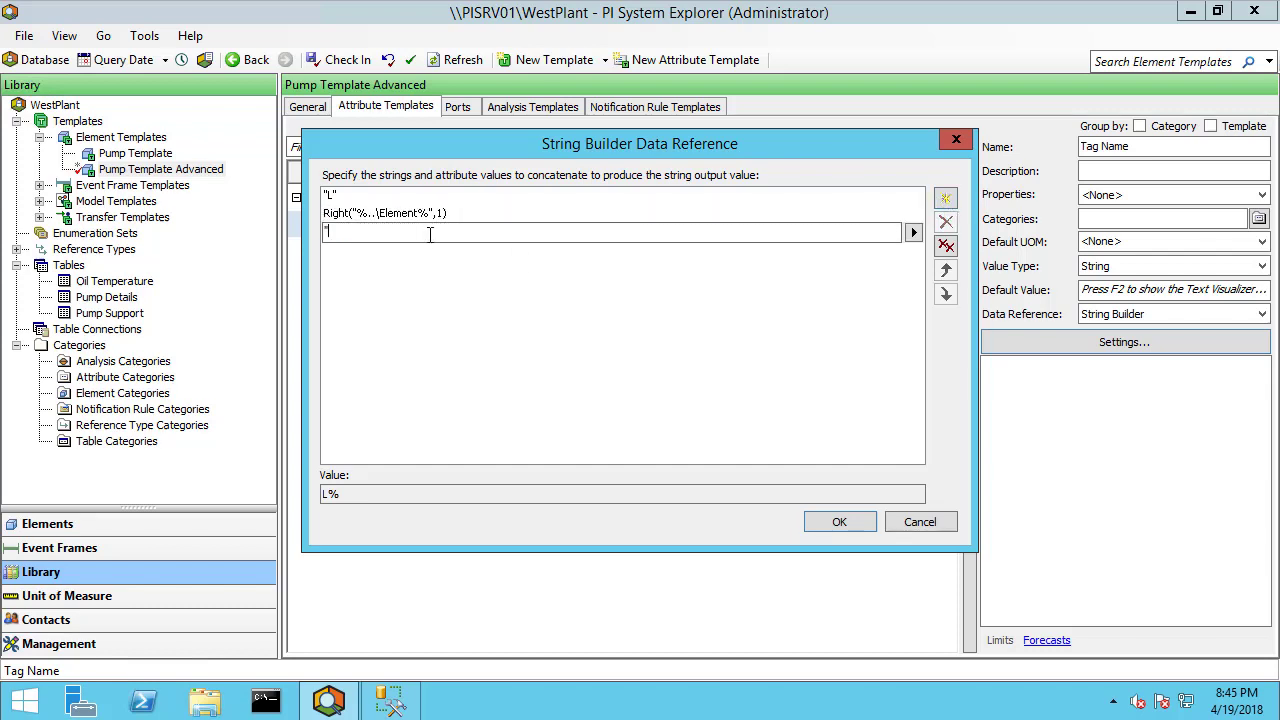
text(".InletPump.OT.PV")
click(839, 521)
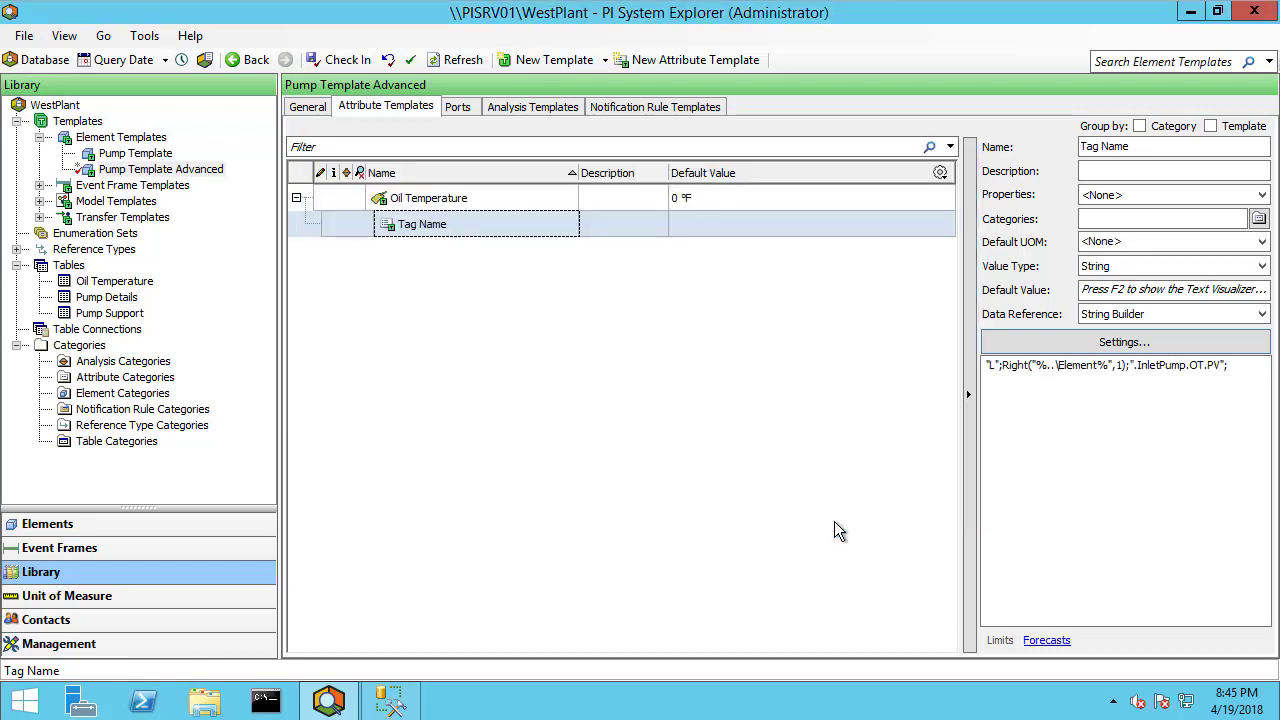
Create a child element Pump Advanced3 under Line1 from Pump Template Advanced.
click(171, 523)
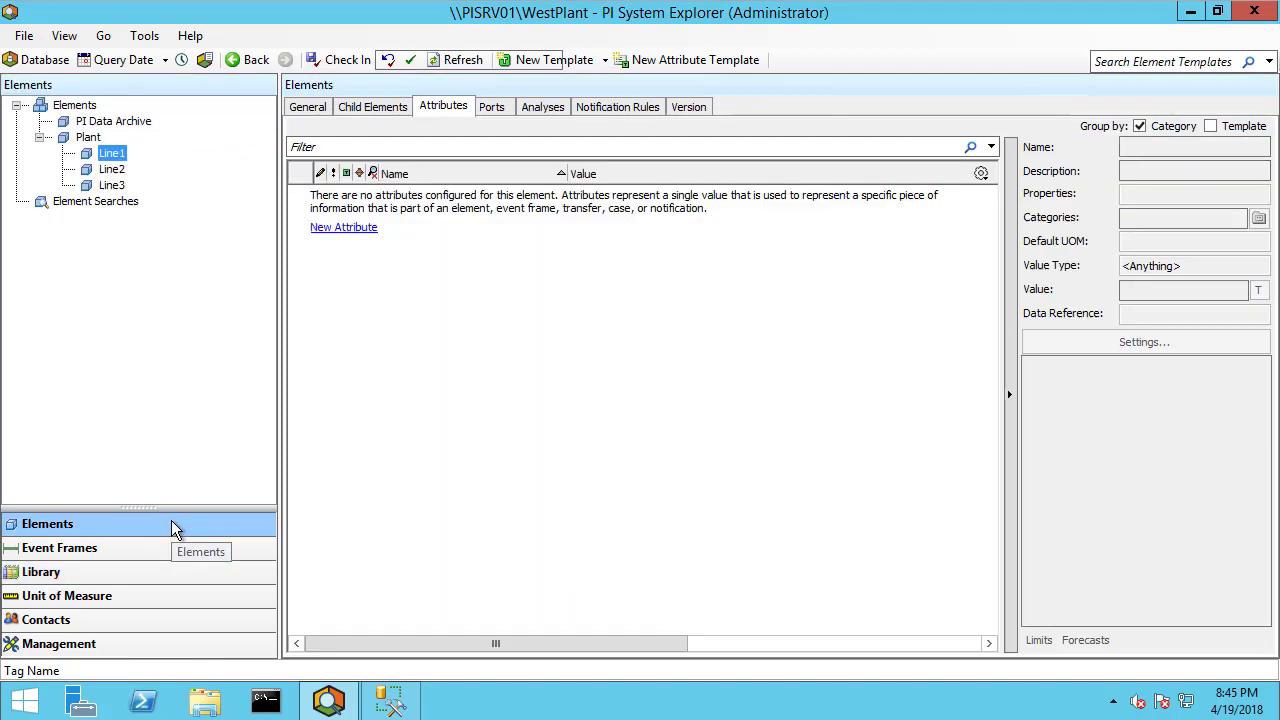
right_click(110, 152)
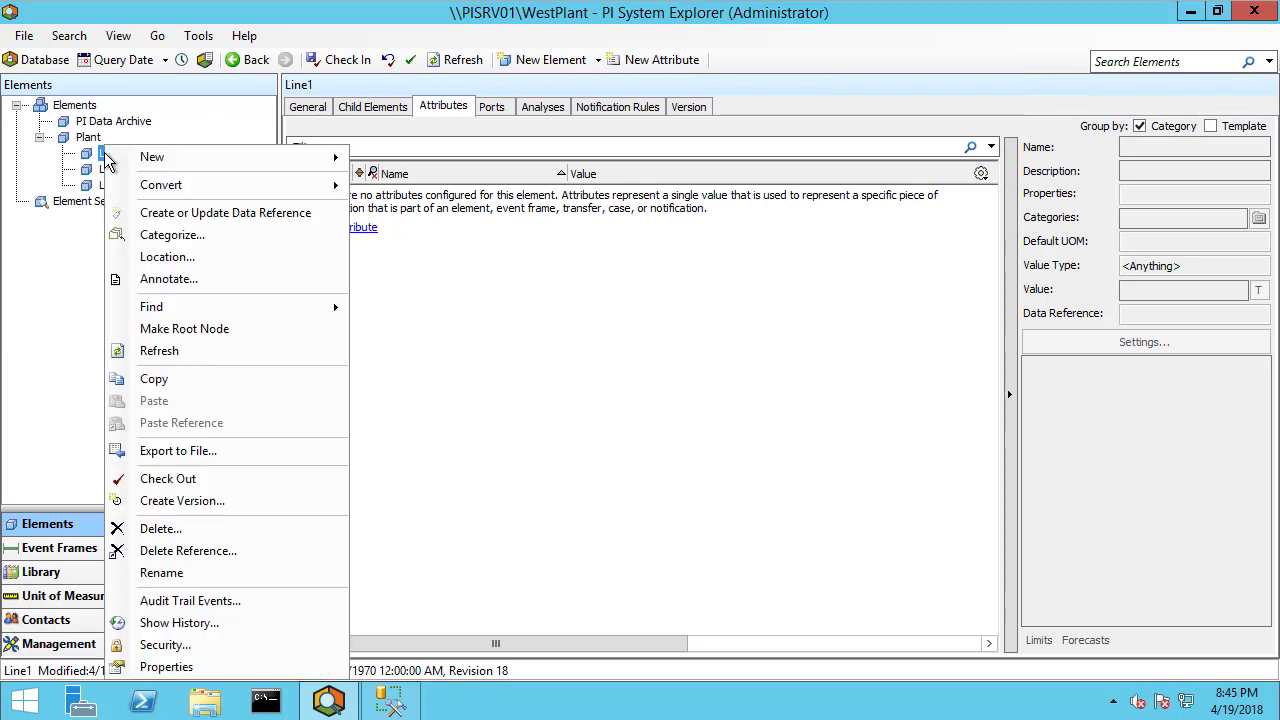
mouse_move(160, 166)
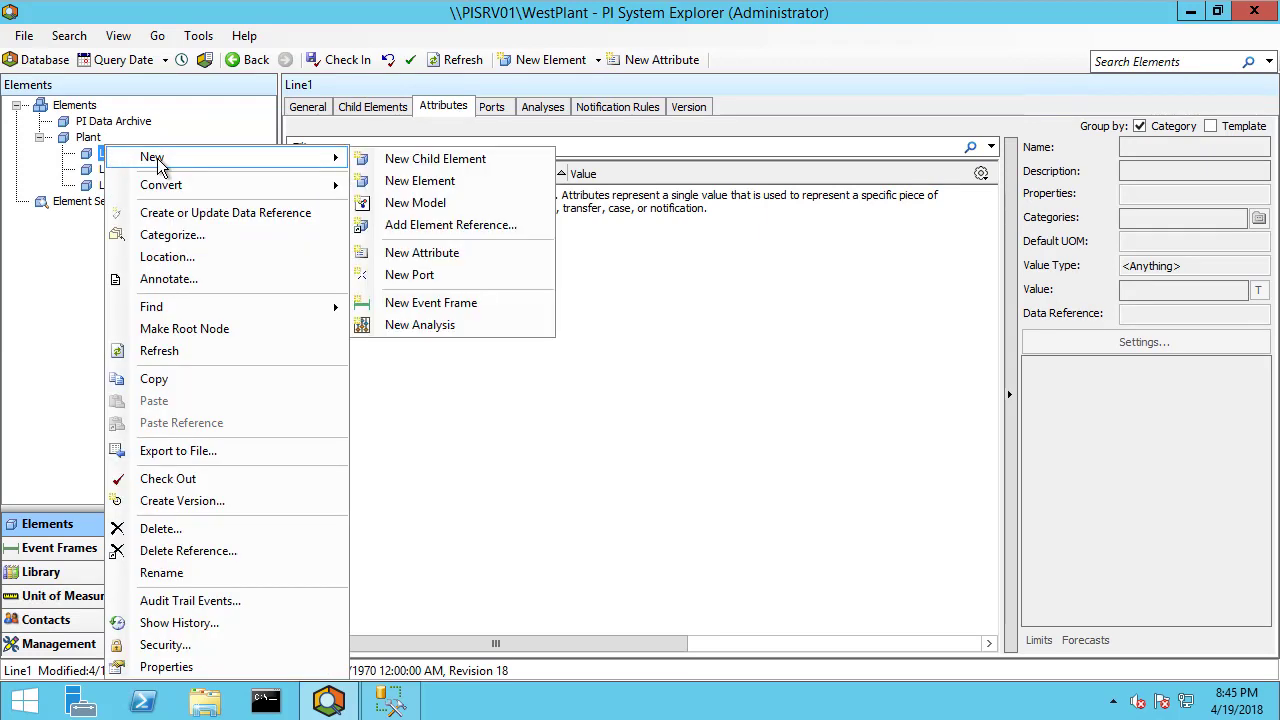
click(468, 161)
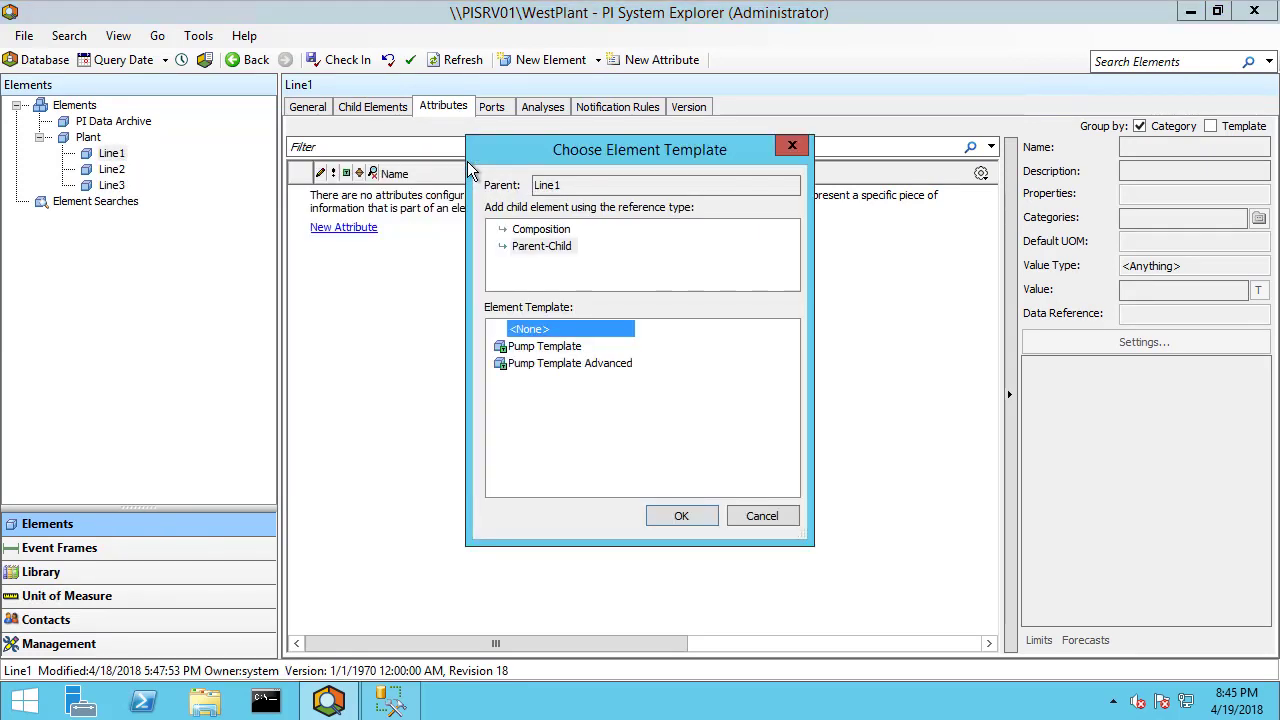
click(560, 363)
click(680, 516)
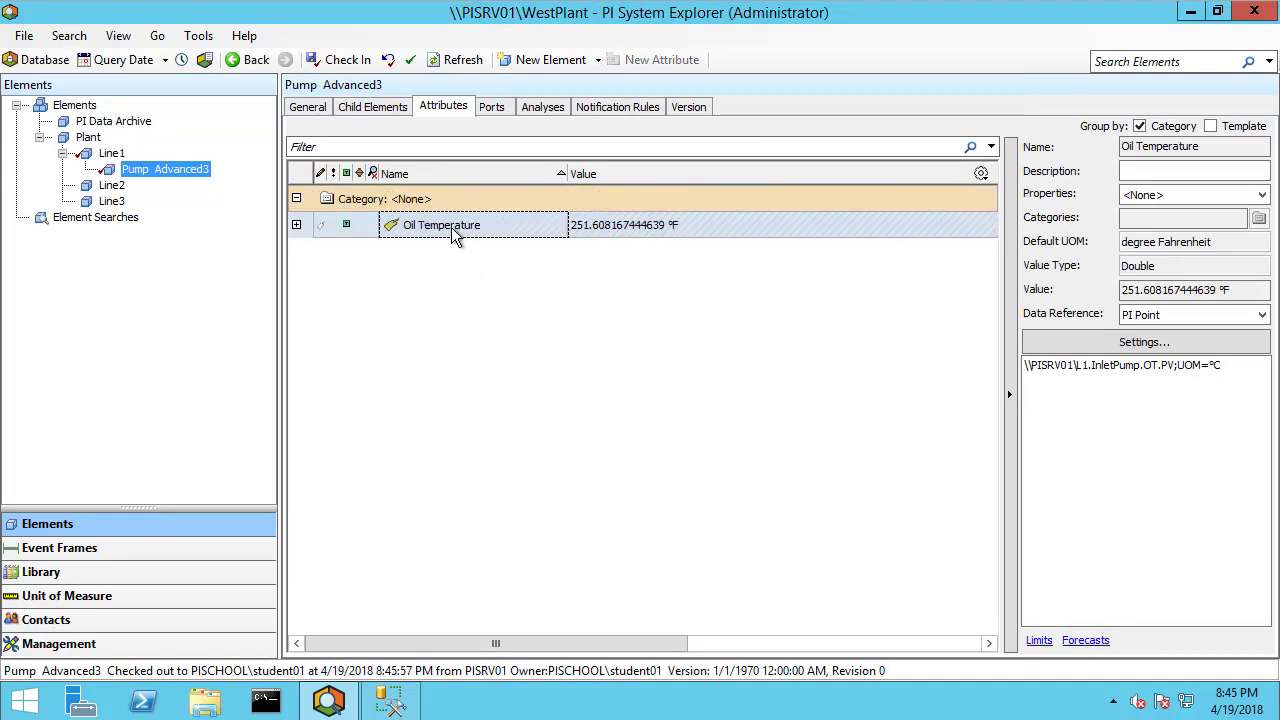
Compare Oil Temperature's resolved tag with its Tag Name child yielding L1.InletPump.OT.PV.
click(1078, 365)
drag(1078, 365, 1176, 365)
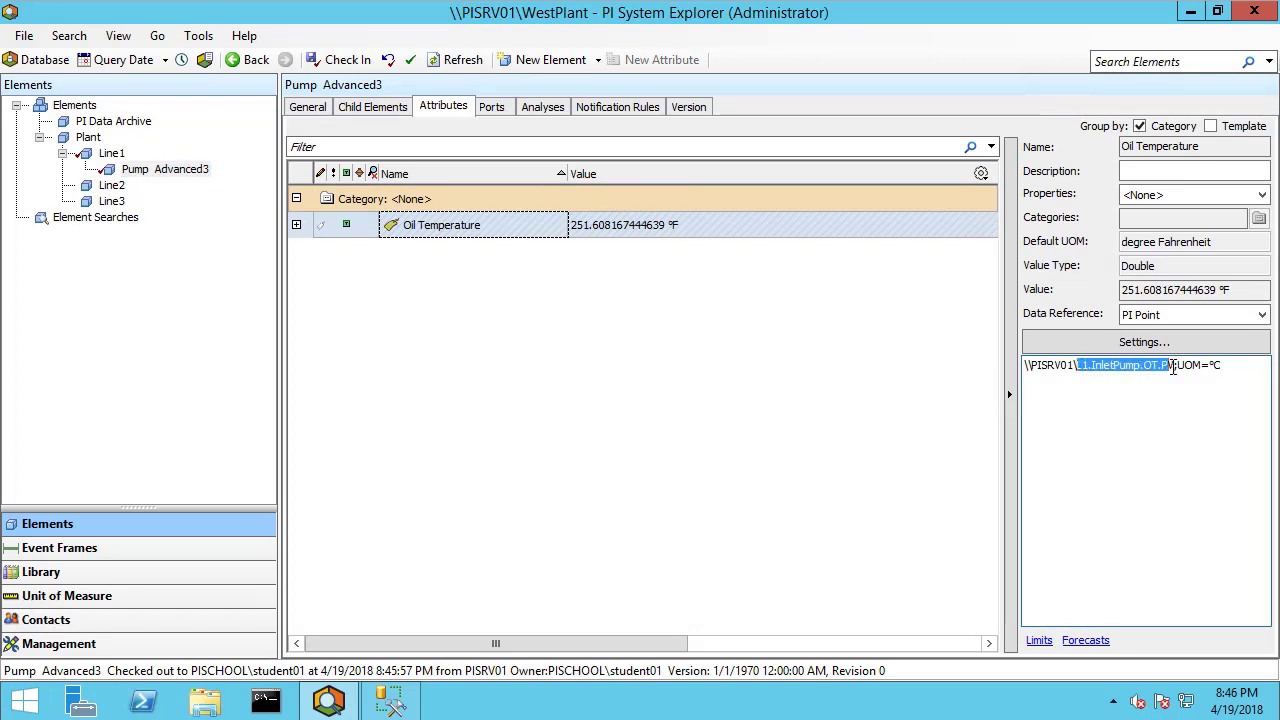
click(297, 224)
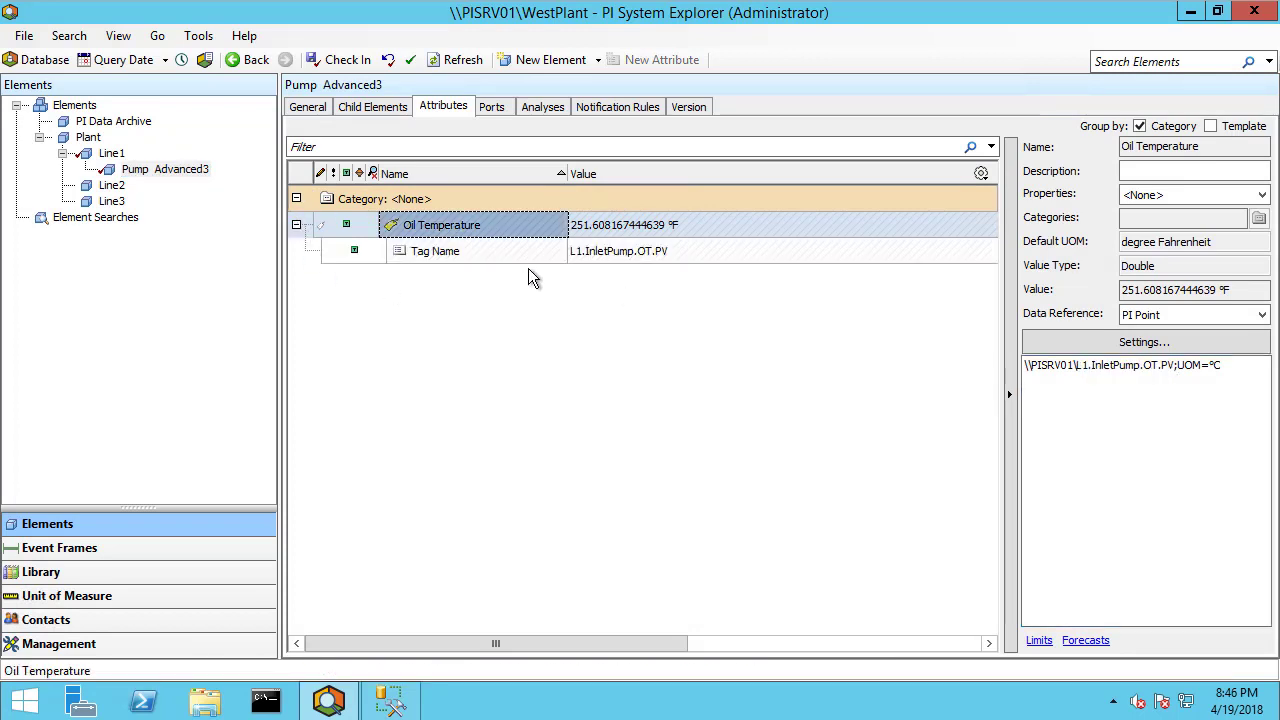
click(605, 251)
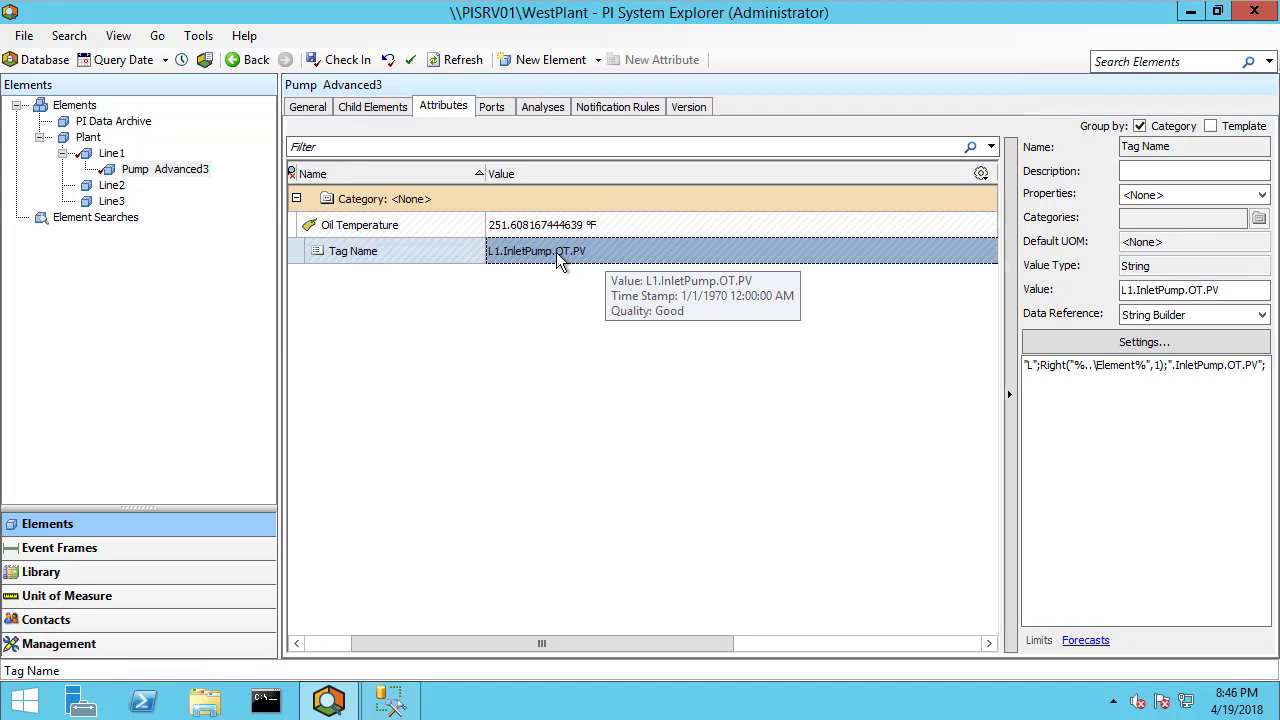
drag(1040, 365, 1165, 366)
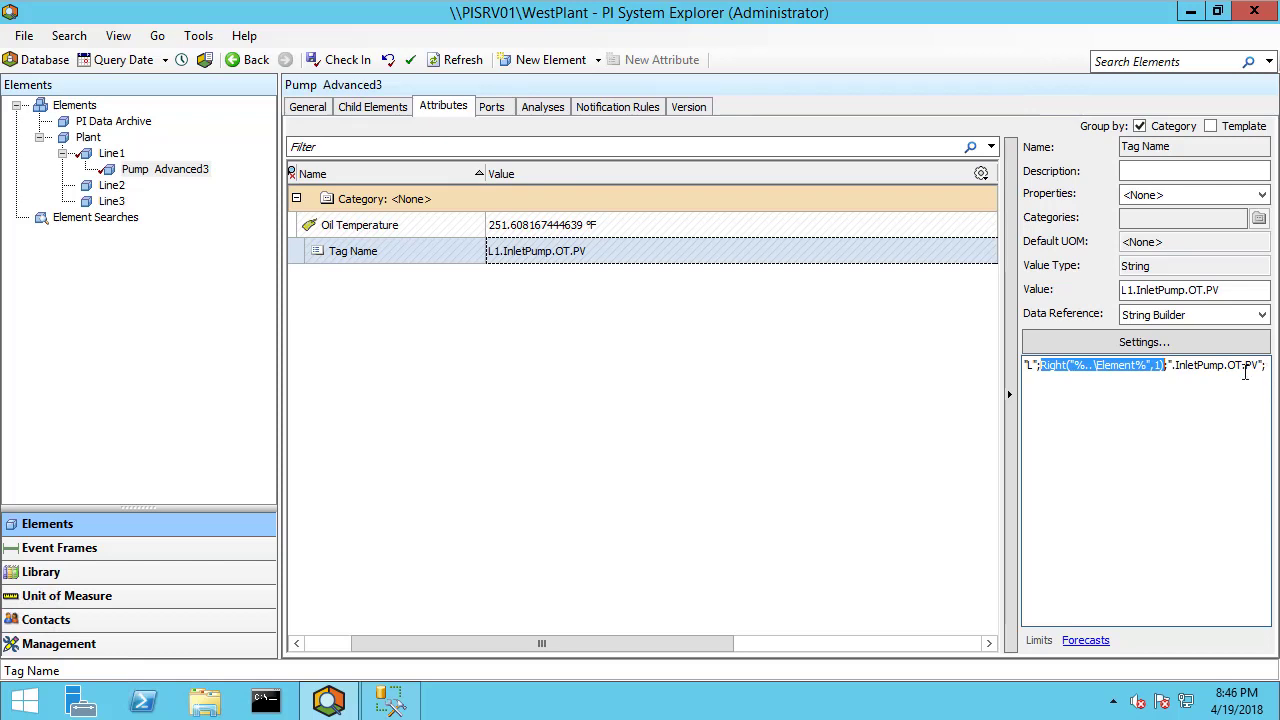
click(614, 387)
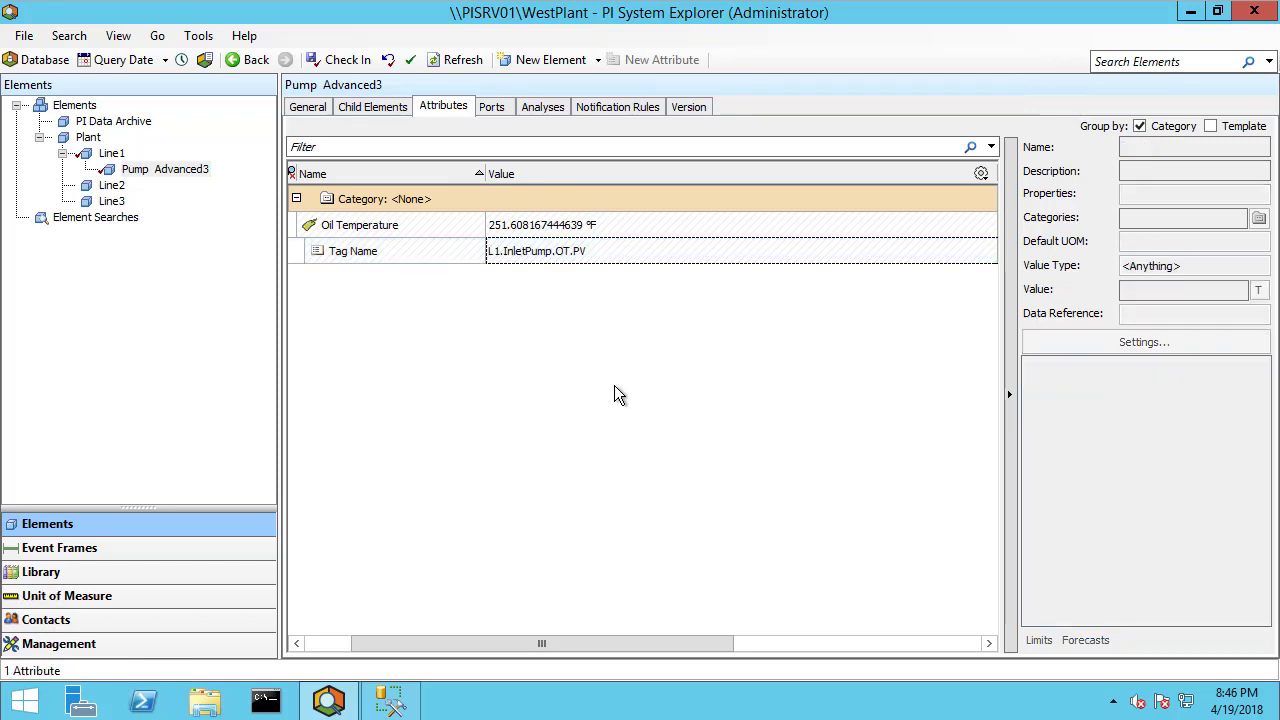
click(331, 644)
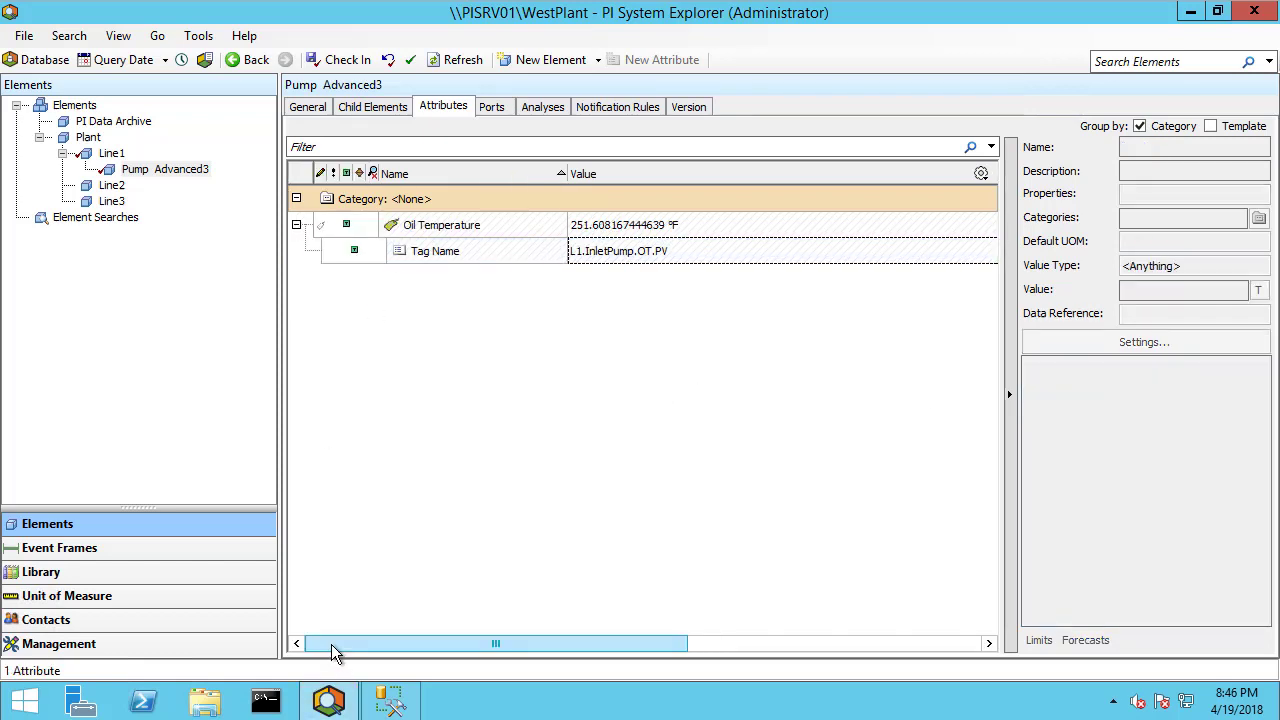
click(482, 255)
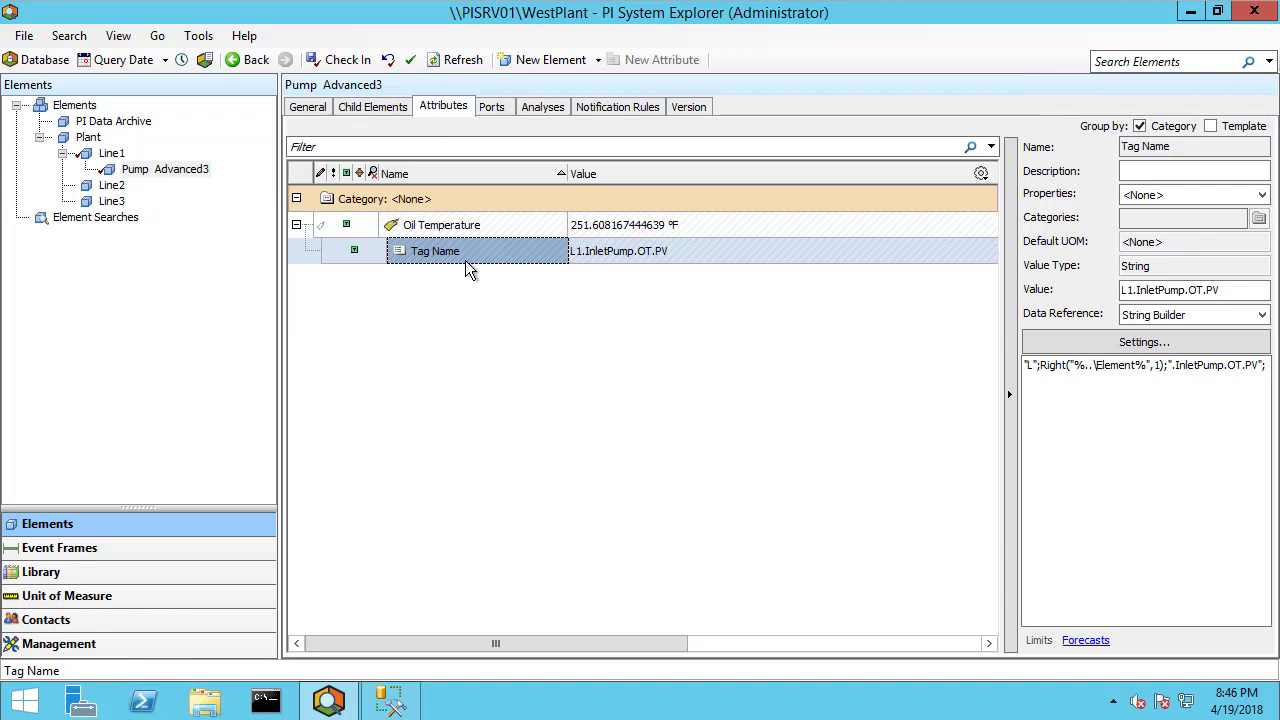
click(514, 226)
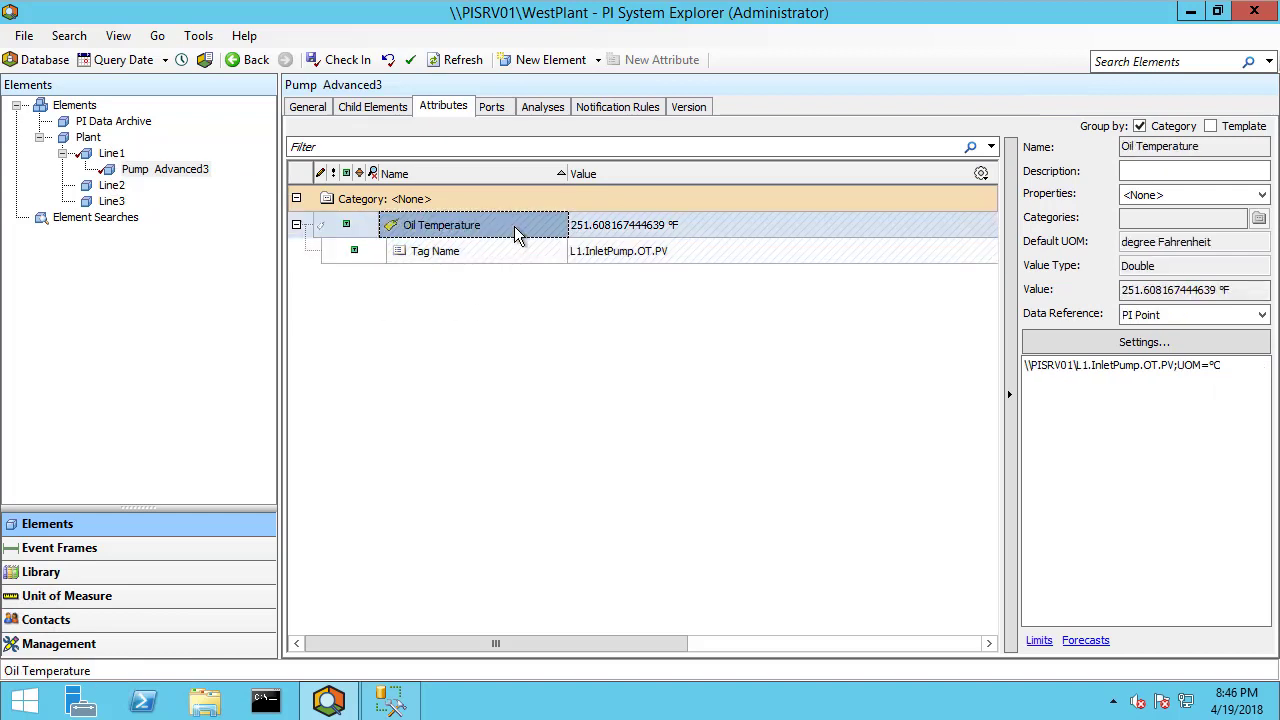